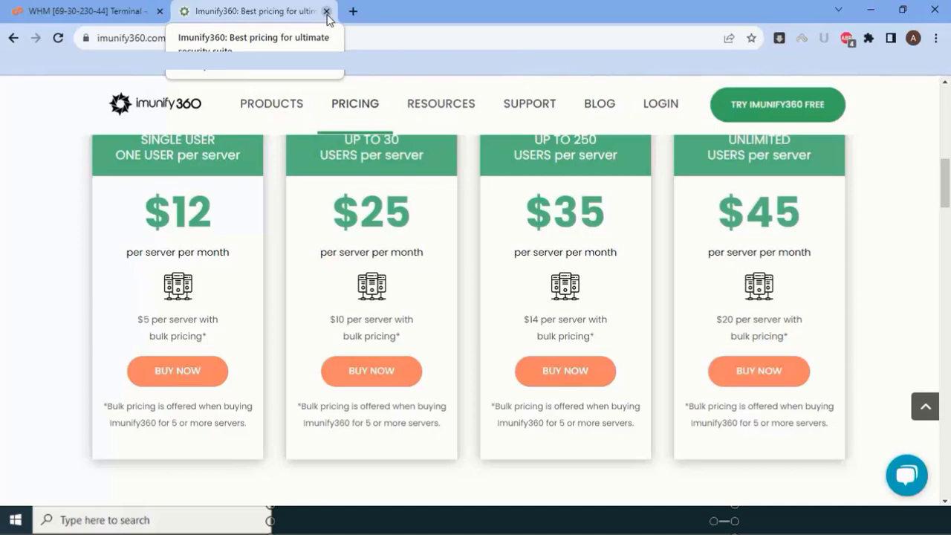
Close the Imunify360 pricing page and open the Terminal in WHM.
{"action": "left_click", "coordinate": [327, 12]}
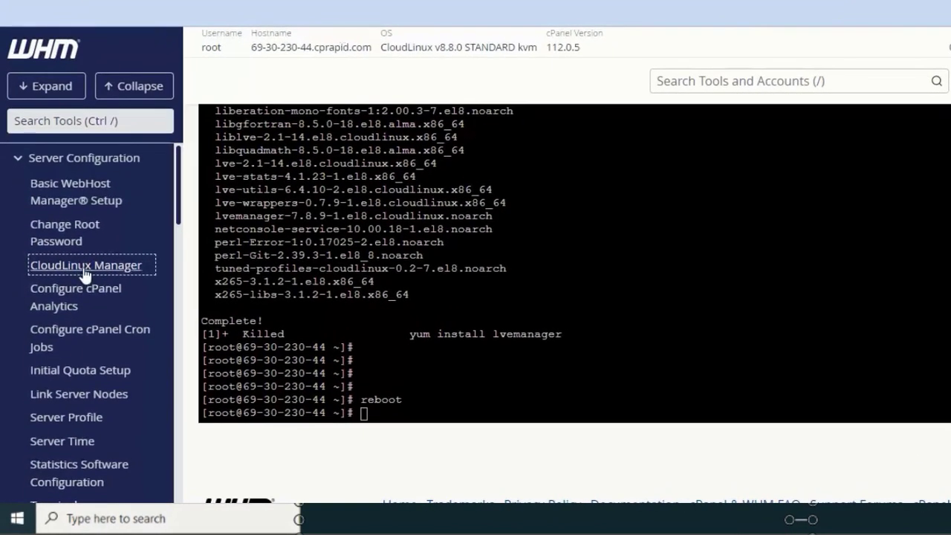
{"action": "scroll", "coordinate": [92, 371], "scroll_direction": "down", "scroll_amount": 2}
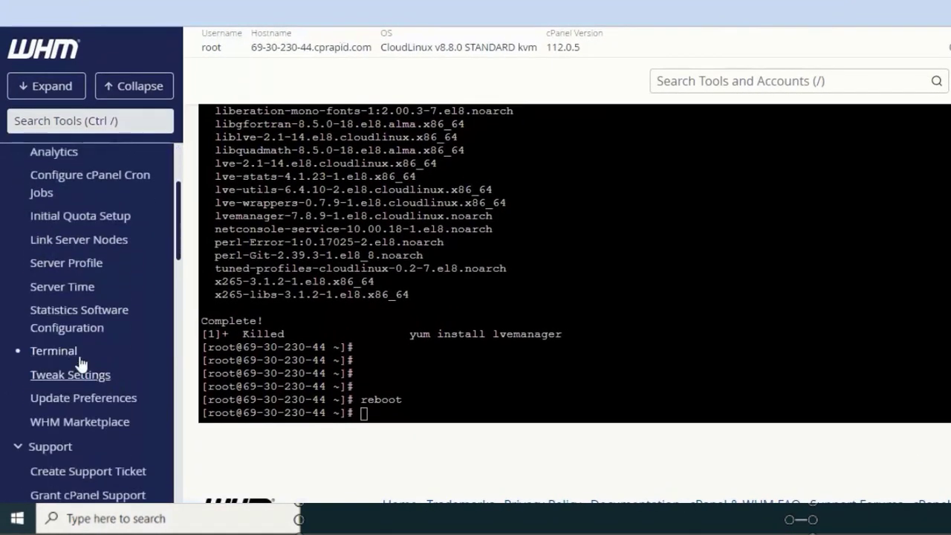
{"action": "left_click", "coordinate": [60, 353]}
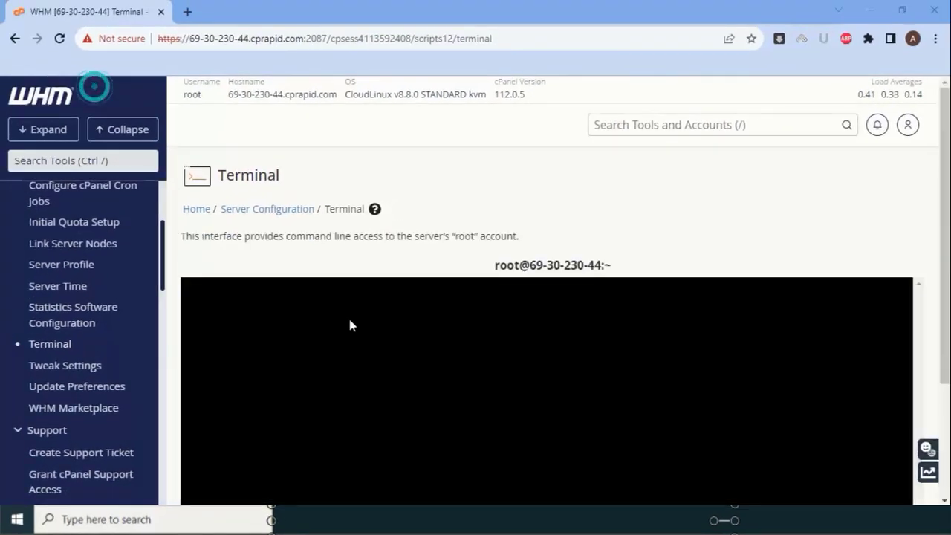
{"action": "right_click", "coordinate": [346, 424]}
{"action": "left_click", "coordinate": [408, 303]}
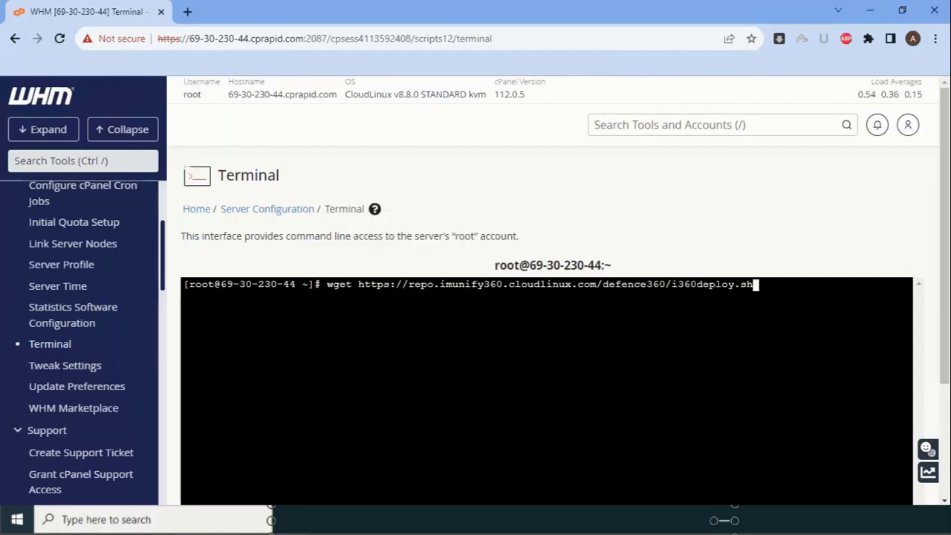
{"action": "key", "text": "Return"}
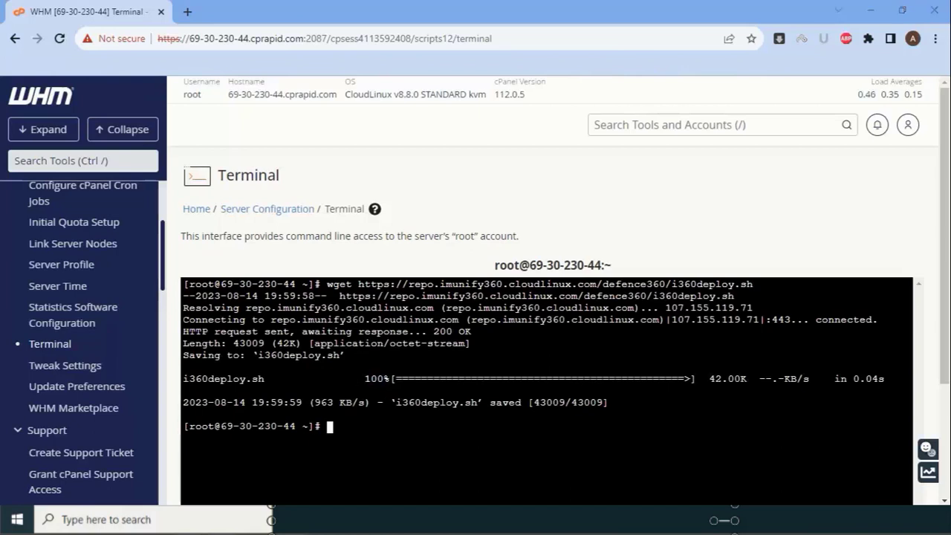
Run the Imunify360 installer with bash i360deploy.sh --key followed by the licence key, and follow its output to the end.
{"action": "right_click", "coordinate": [446, 243]}
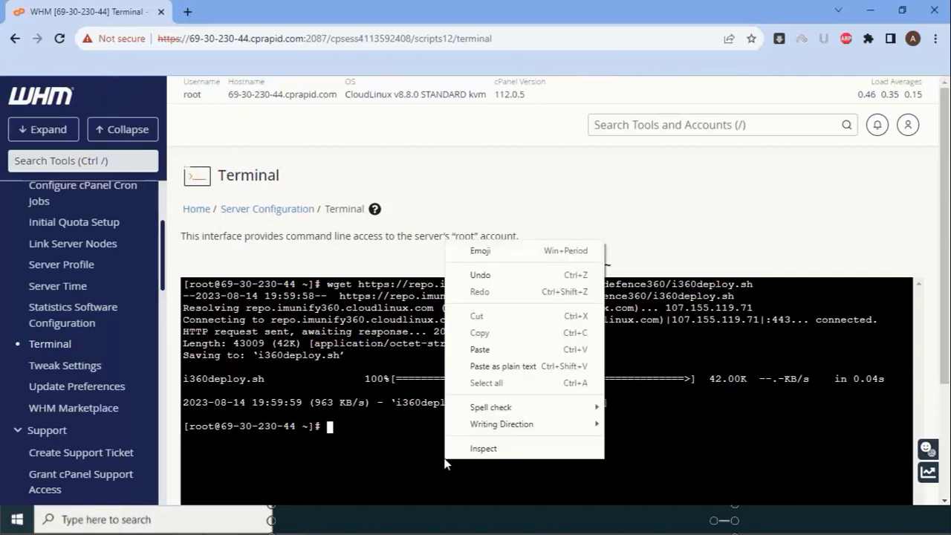
{"action": "left_click", "coordinate": [493, 349]}
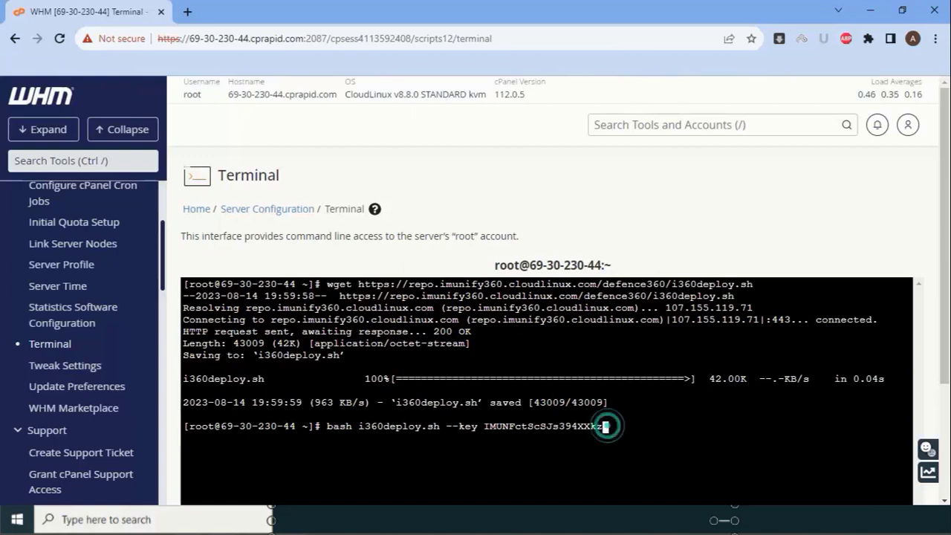
{"action": "key", "text": "Return"}
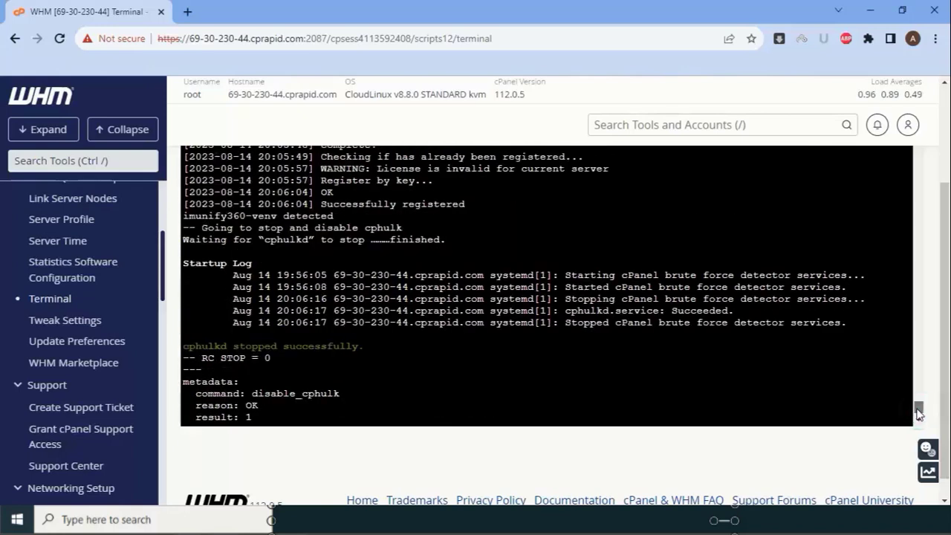
{"action": "left_click_drag", "start_coordinate": [916, 409], "coordinate": [915, 410]}
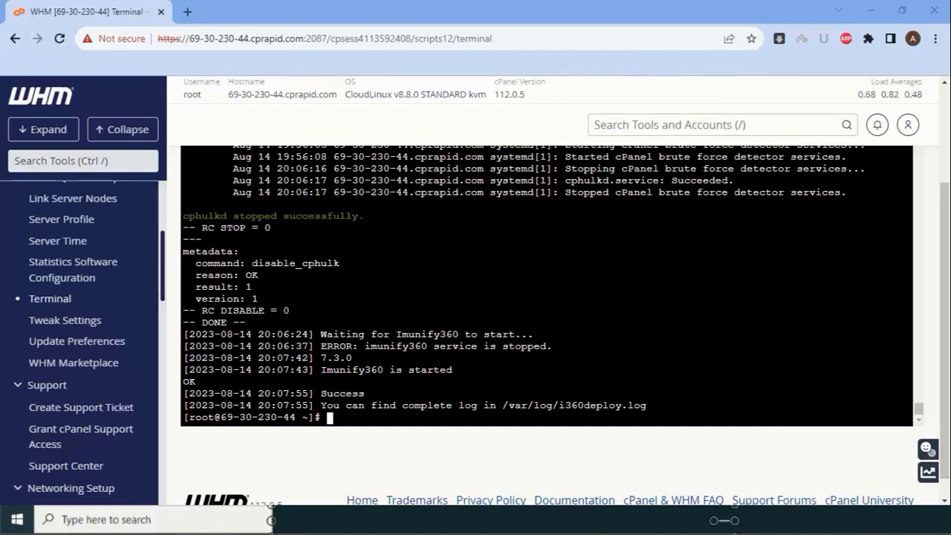
Reload WHM and open the Imunify360 plugin.
{"action": "right_click", "coordinate": [246, 124]}
{"action": "left_click", "coordinate": [267, 159]}
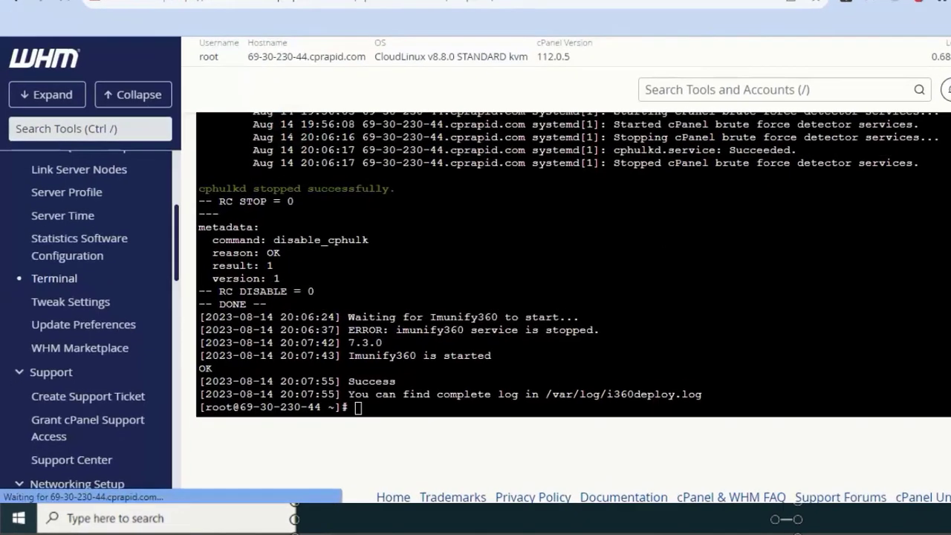
{"action": "scroll", "coordinate": [167, 170], "scroll_direction": "down", "scroll_amount": 10}
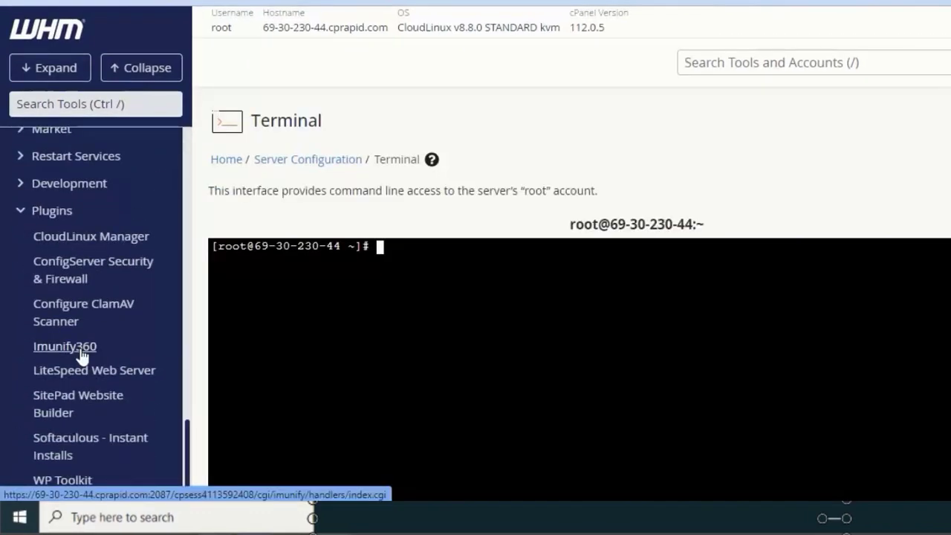
{"action": "left_click", "coordinate": [82, 354]}
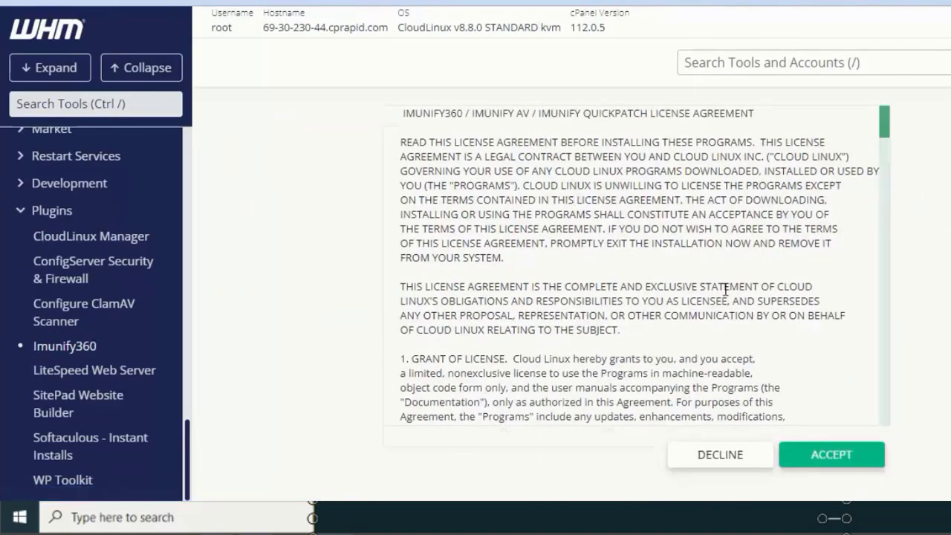
Read through the Imunify360 license agreement to its end and accept it.
{"action": "scroll", "coordinate": [702, 283], "scroll_direction": "down", "scroll_amount": 15}
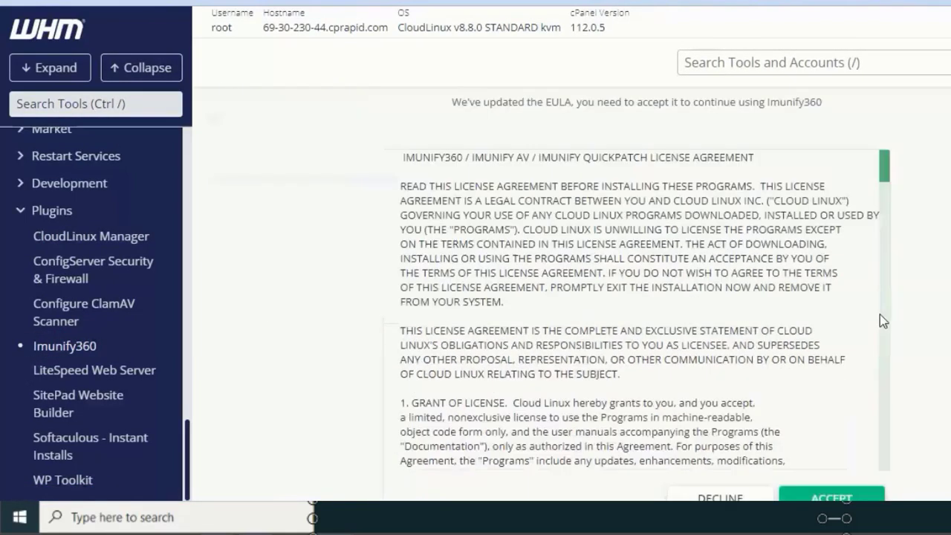
{"action": "scroll", "coordinate": [770, 300], "scroll_direction": "down", "scroll_amount": 10}
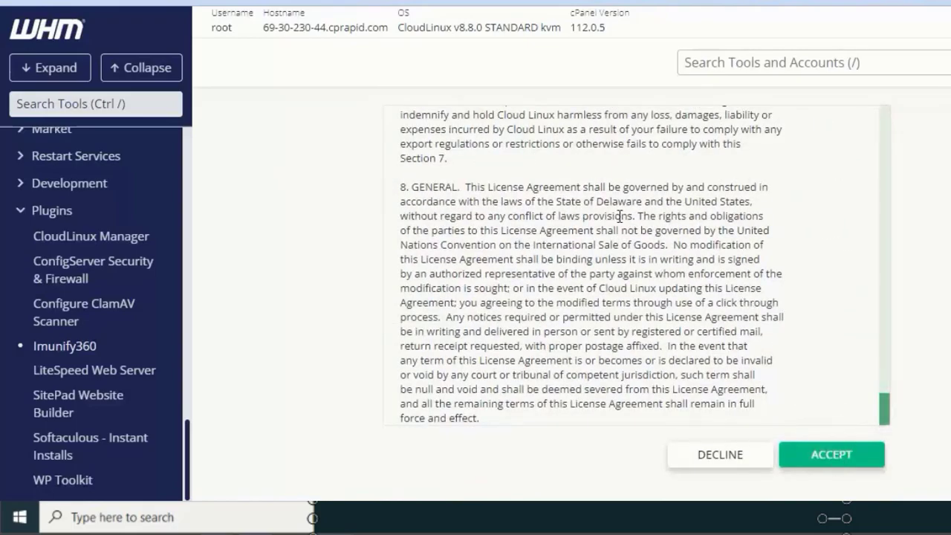
{"action": "left_click", "coordinate": [832, 456]}
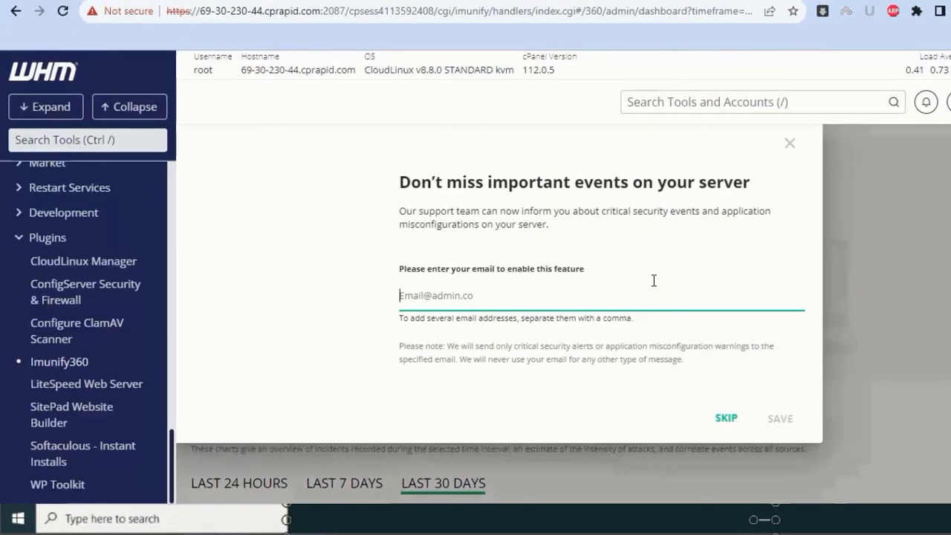
Enter the contact e-mail for critical security alerts, save it and close the confirmation.
{"action": "key", "text": "ctrl+v"}
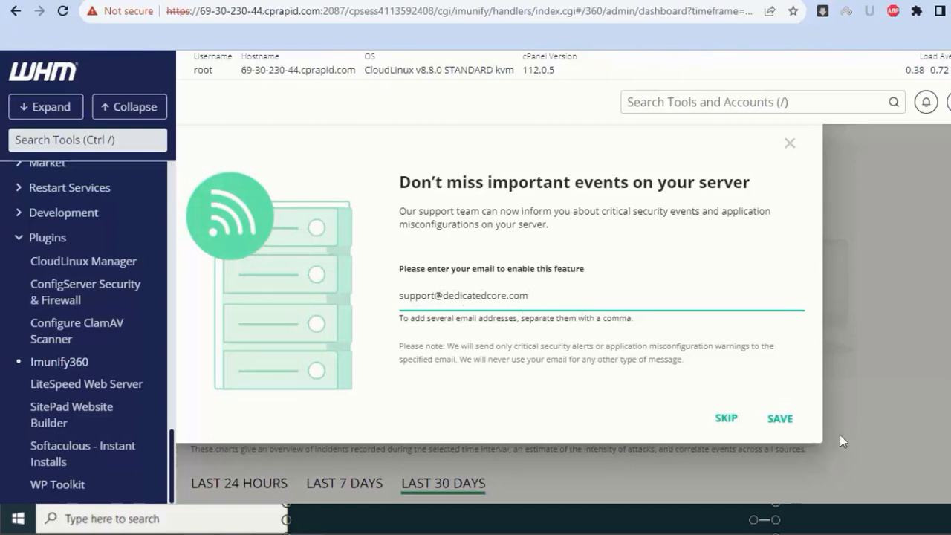
{"action": "left_click", "coordinate": [790, 421]}
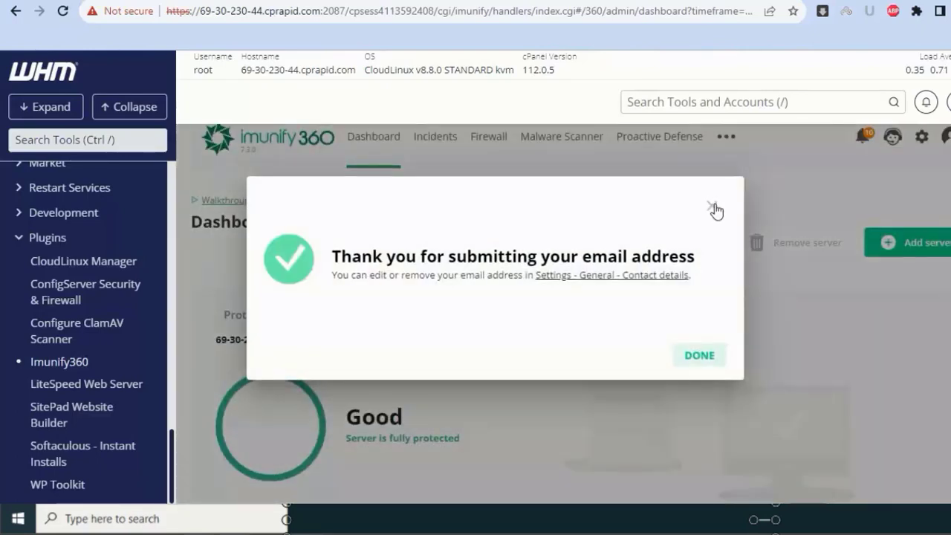
{"action": "left_click", "coordinate": [709, 200]}
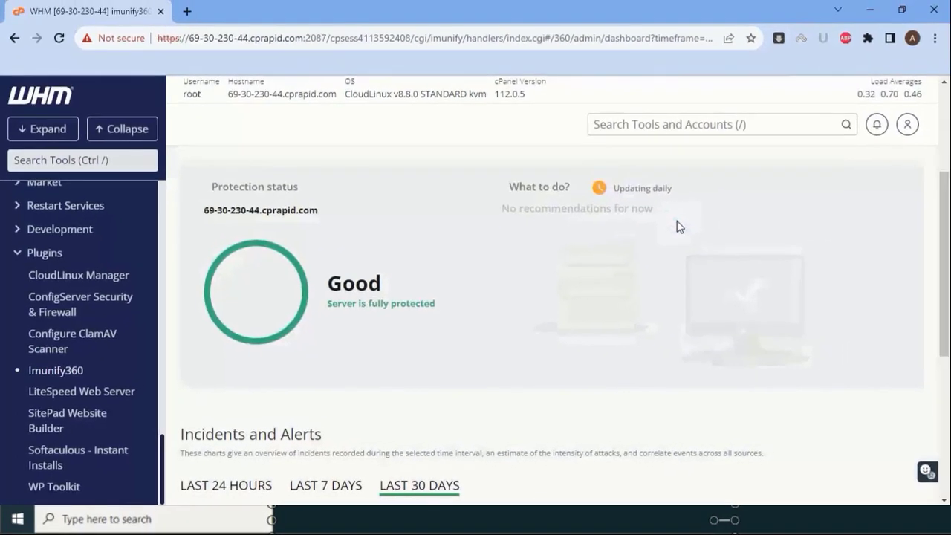
Check the server selector, protection status and incident section on the Imunify360 Dashboard.
{"action": "scroll", "coordinate": [651, 255], "scroll_direction": "up", "scroll_amount": 3}
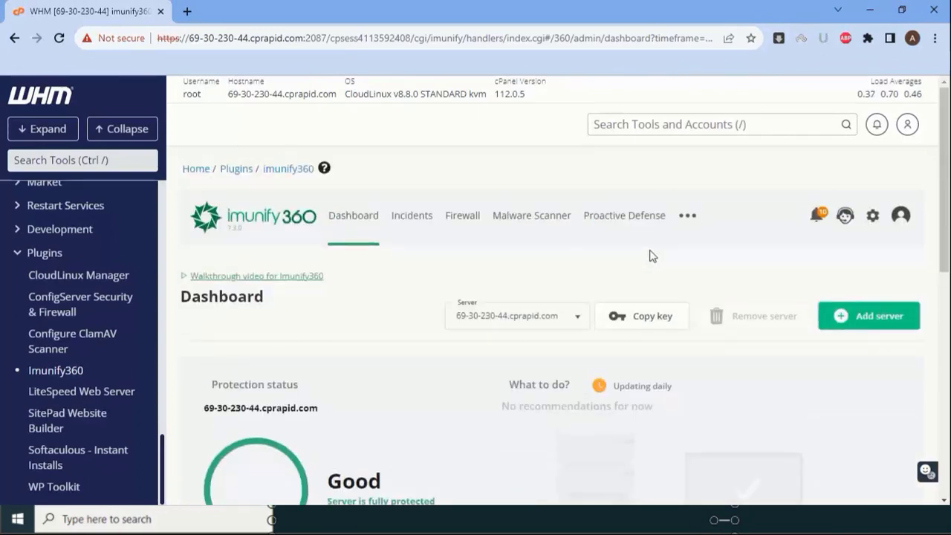
{"action": "left_click", "coordinate": [573, 318]}
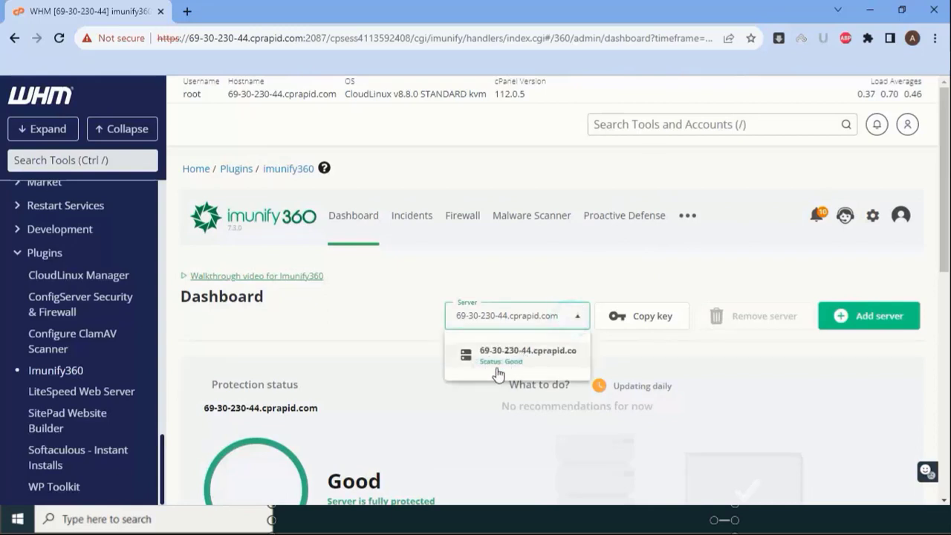
{"action": "scroll", "coordinate": [484, 312], "scroll_direction": "down", "scroll_amount": 3}
{"action": "left_click", "coordinate": [503, 312]}
{"action": "scroll", "coordinate": [475, 305], "scroll_direction": "down", "scroll_amount": 5}
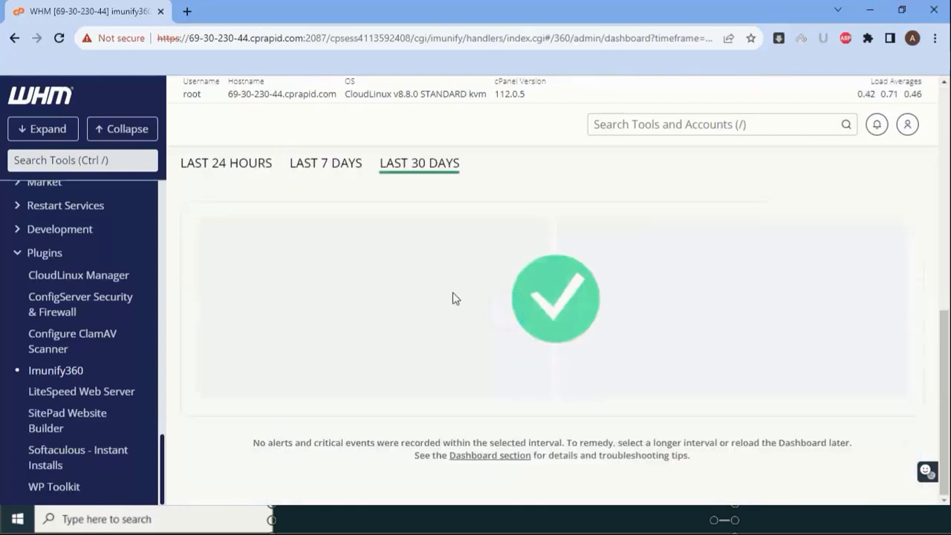
View the Dashboard's incidents and alerts for the last 7 days and the last 24 hours.
{"action": "left_click", "coordinate": [321, 166]}
{"action": "left_click", "coordinate": [219, 165]}
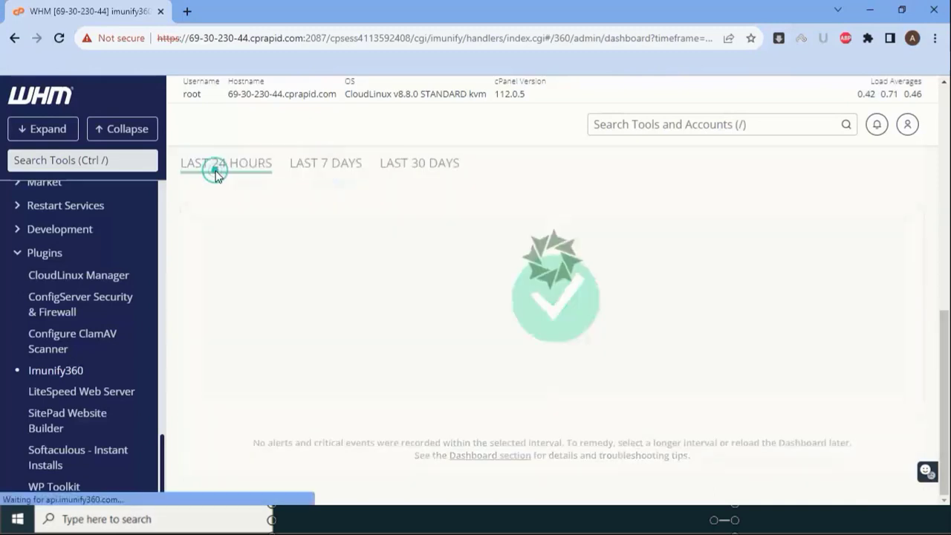
{"action": "scroll", "coordinate": [280, 215], "scroll_direction": "up", "scroll_amount": 3}
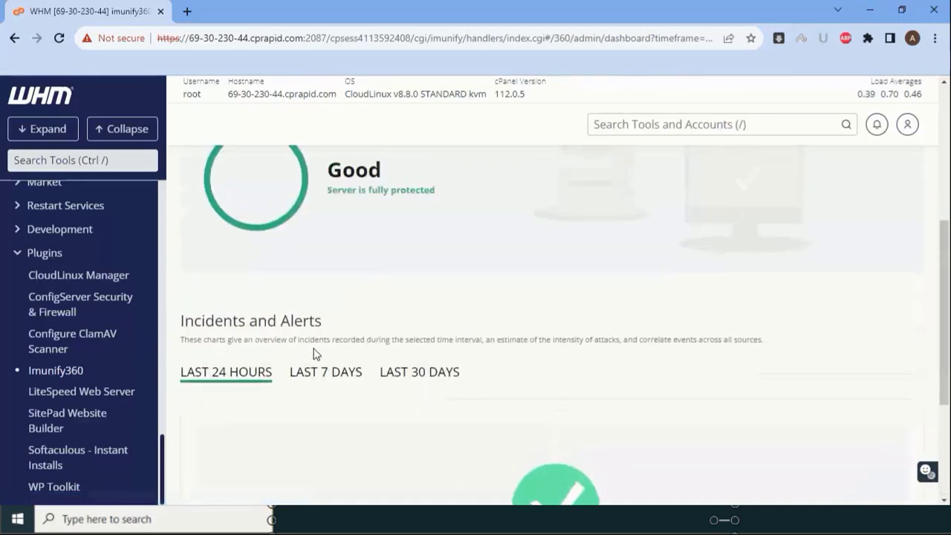
{"action": "scroll", "coordinate": [513, 361], "scroll_direction": "down", "scroll_amount": 3}
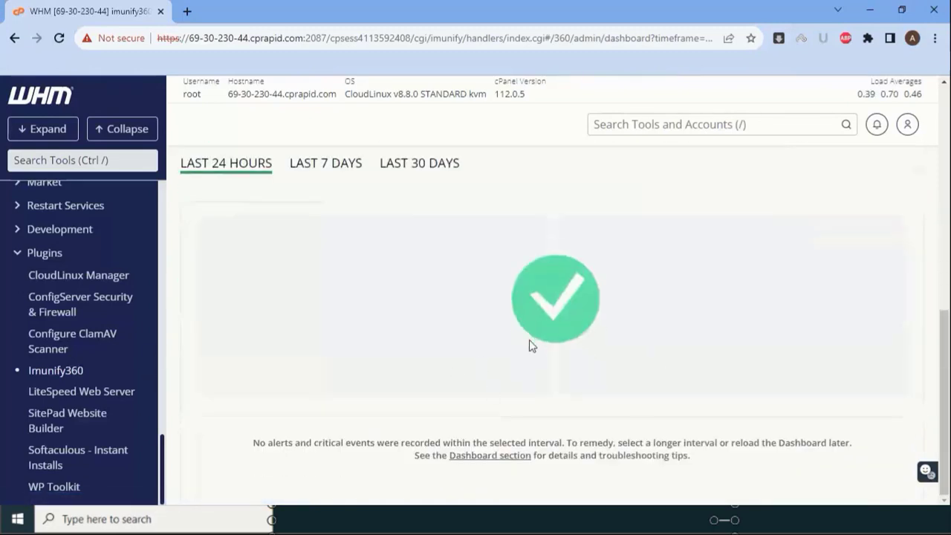
Examine the Imunify360 Incidents list, with a brief look at the Firewall page in between.
{"action": "scroll", "coordinate": [530, 344], "scroll_direction": "up", "scroll_amount": 7}
{"action": "left_click", "coordinate": [414, 223]}
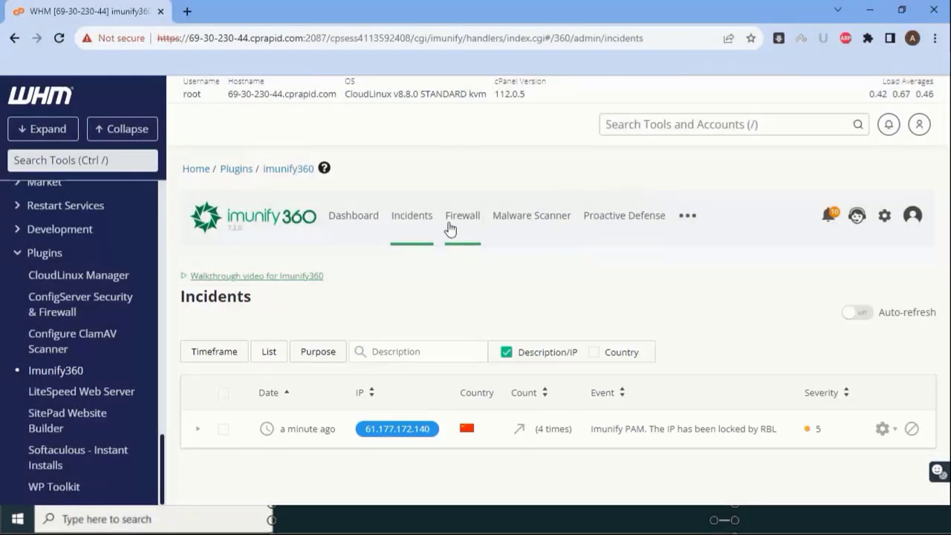
{"action": "left_click", "coordinate": [448, 223]}
{"action": "scroll", "coordinate": [478, 271], "scroll_direction": "down", "scroll_amount": 2}
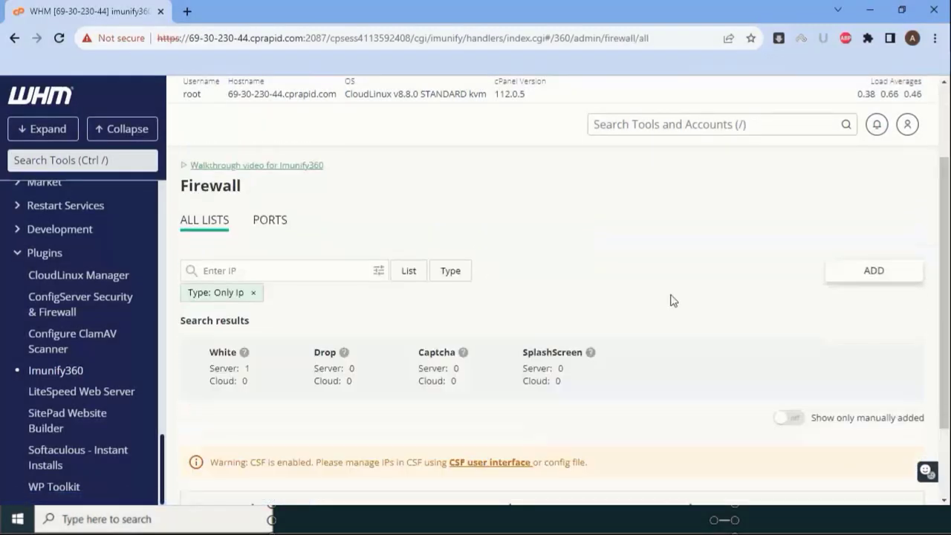
{"action": "scroll", "coordinate": [411, 198], "scroll_direction": "up", "scroll_amount": 2}
{"action": "left_click", "coordinate": [410, 217]}
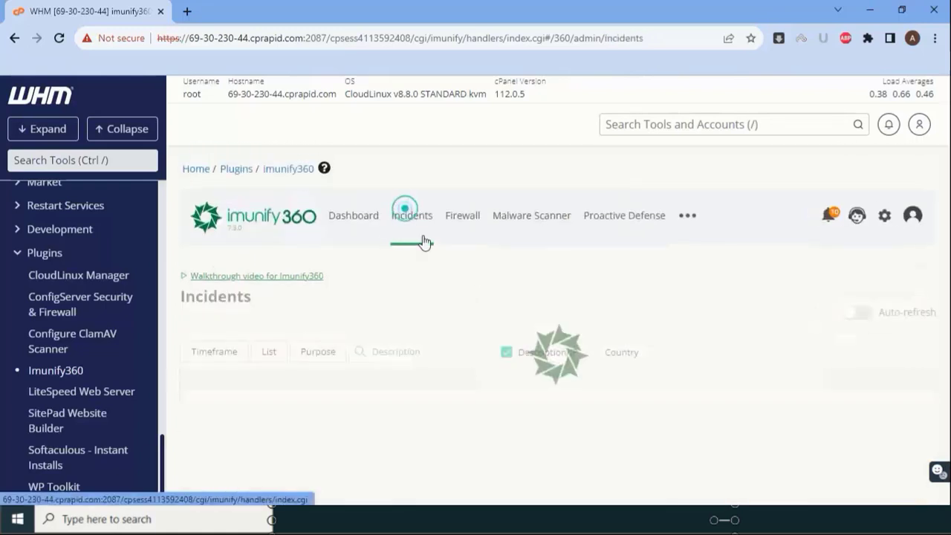
{"action": "scroll", "coordinate": [472, 273], "scroll_direction": "down", "scroll_amount": 2}
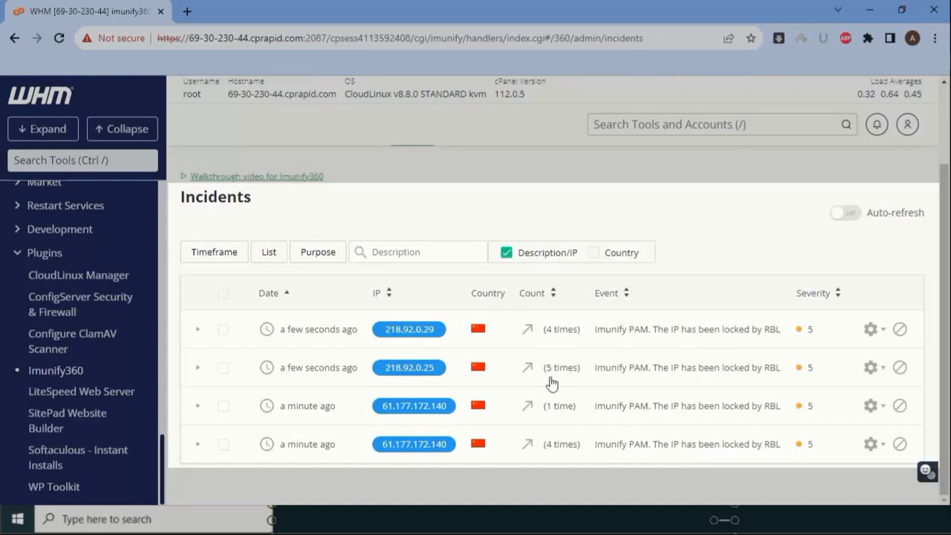
{"action": "scroll", "coordinate": [541, 358], "scroll_direction": "up", "scroll_amount": 2}
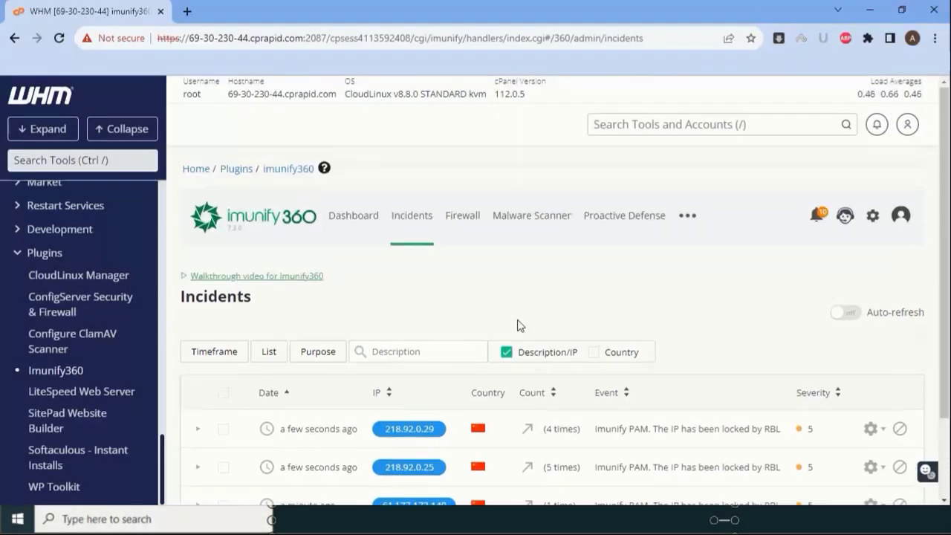
Review the Firewall's combined IP lists, including the list summary and the whitelisted IP entry.
{"action": "left_click", "coordinate": [461, 214]}
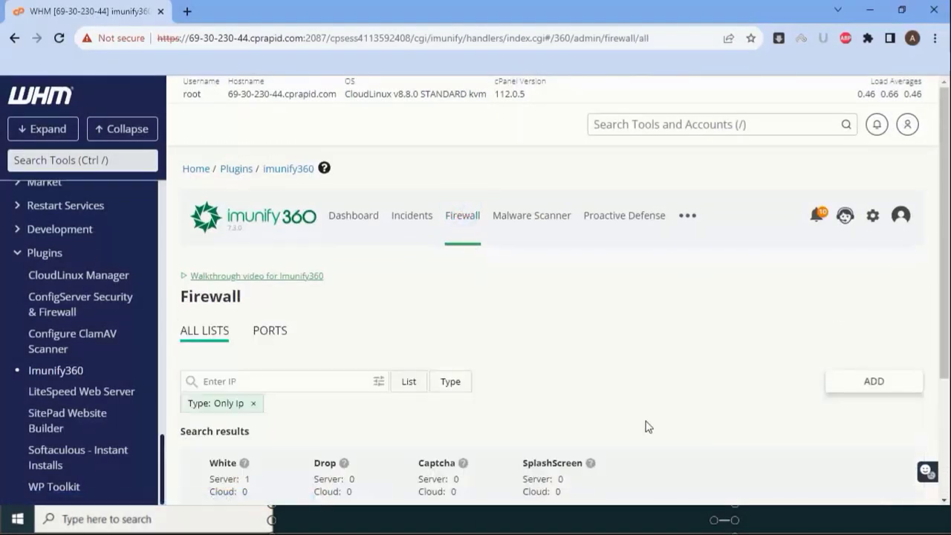
{"action": "scroll", "coordinate": [640, 413], "scroll_direction": "down", "scroll_amount": 2}
{"action": "scroll", "coordinate": [632, 400], "scroll_direction": "down", "scroll_amount": 1}
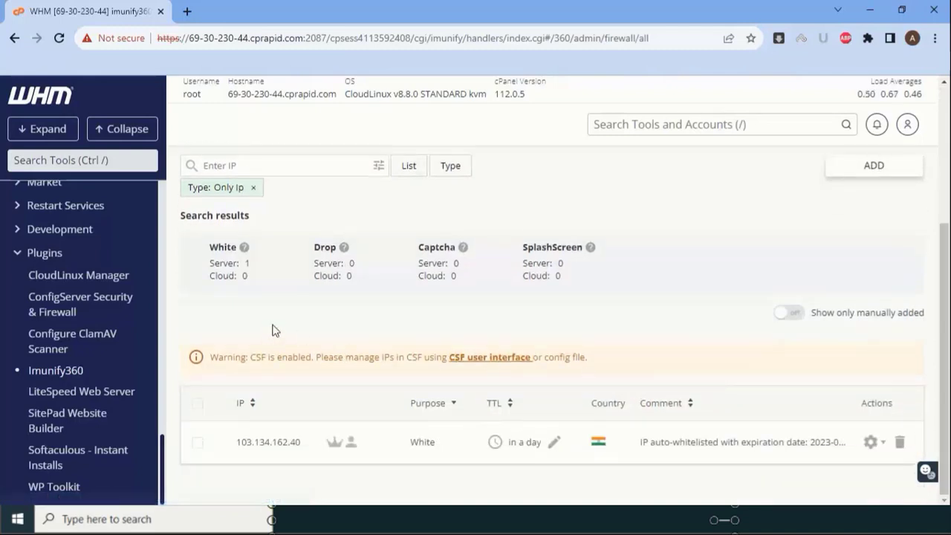
{"action": "scroll", "coordinate": [275, 260], "scroll_direction": "up", "scroll_amount": 3}
{"action": "scroll", "coordinate": [416, 327], "scroll_direction": "down", "scroll_amount": 3}
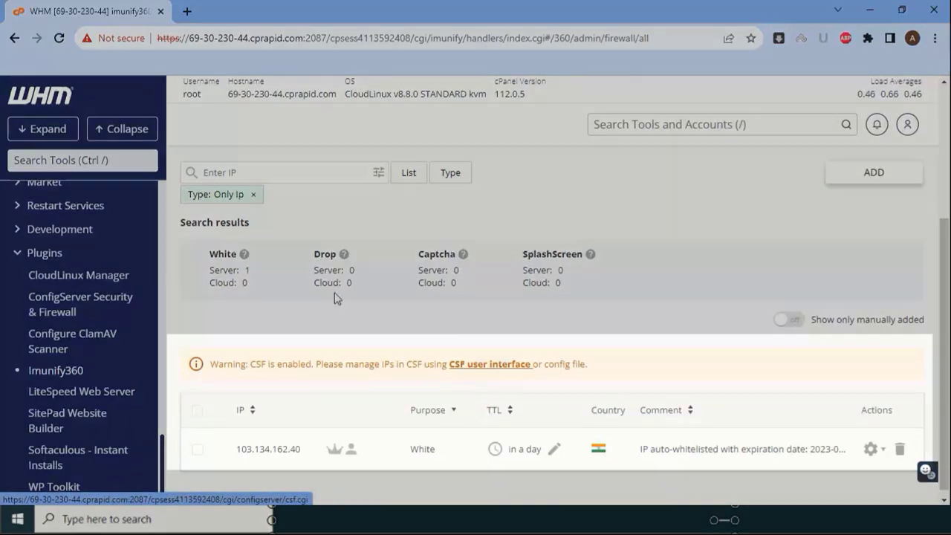
Open the CSF user interface from the Firewall warning, and return to the Imunify360 Firewall page.
{"action": "left_click", "coordinate": [516, 365]}
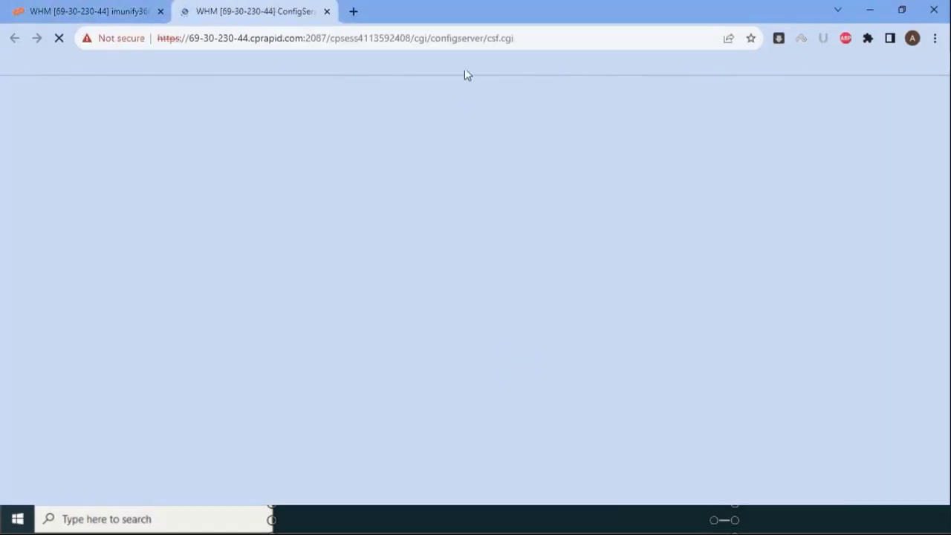
{"action": "left_click", "coordinate": [24, 6]}
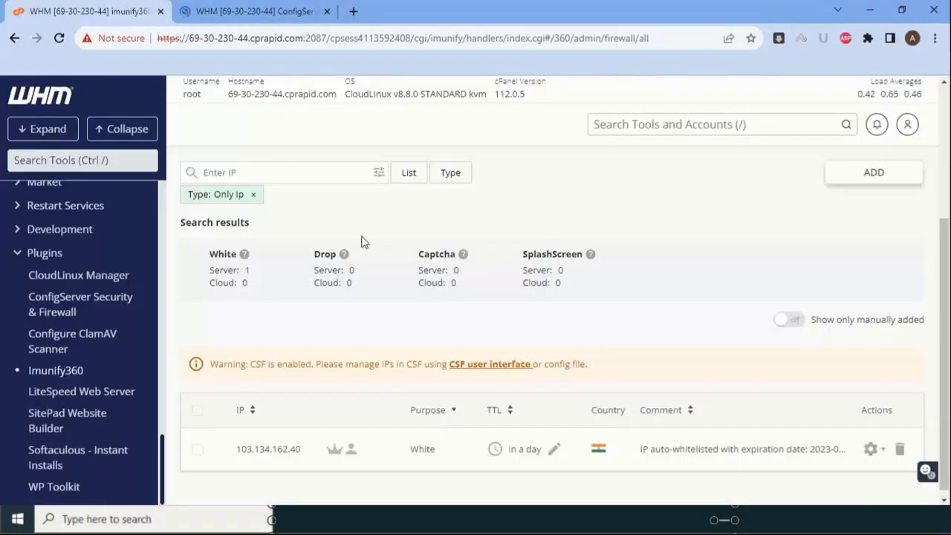
{"action": "scroll", "coordinate": [458, 320], "scroll_direction": "up", "scroll_amount": 3}
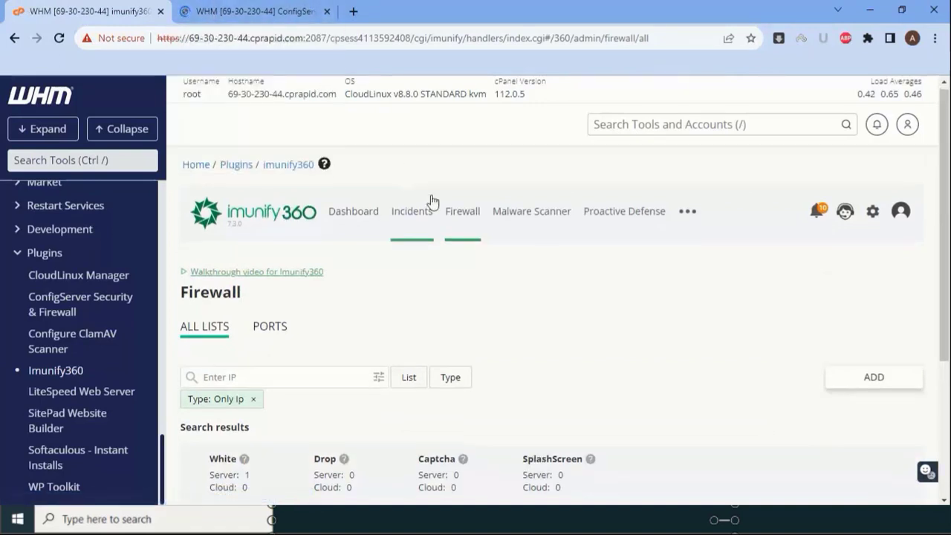
View the Firewall's port management page, check the ConfigServer Security & Firewall page, and return to Imunify360.
{"action": "scroll", "coordinate": [681, 271], "scroll_direction": "down", "scroll_amount": 3}
{"action": "scroll", "coordinate": [679, 271], "scroll_direction": "up", "scroll_amount": 1}
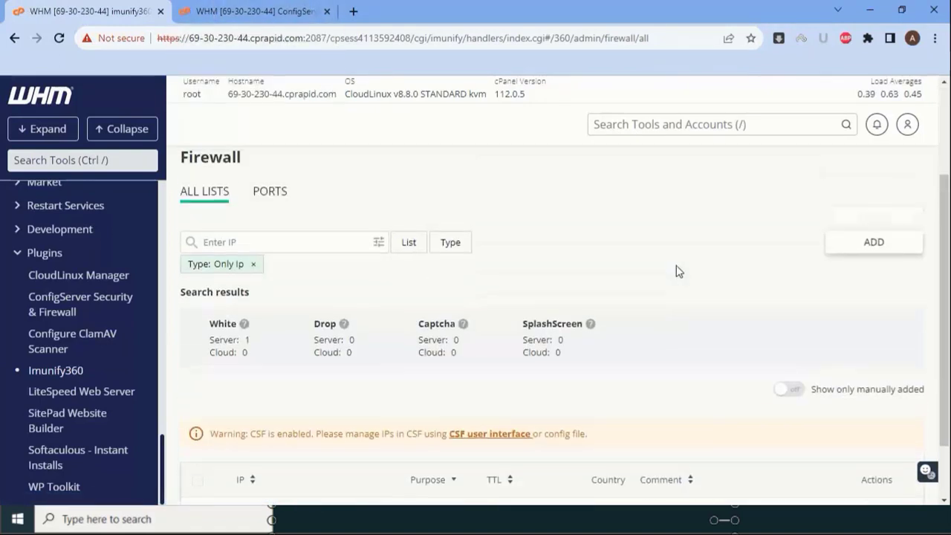
{"action": "left_click", "coordinate": [280, 195]}
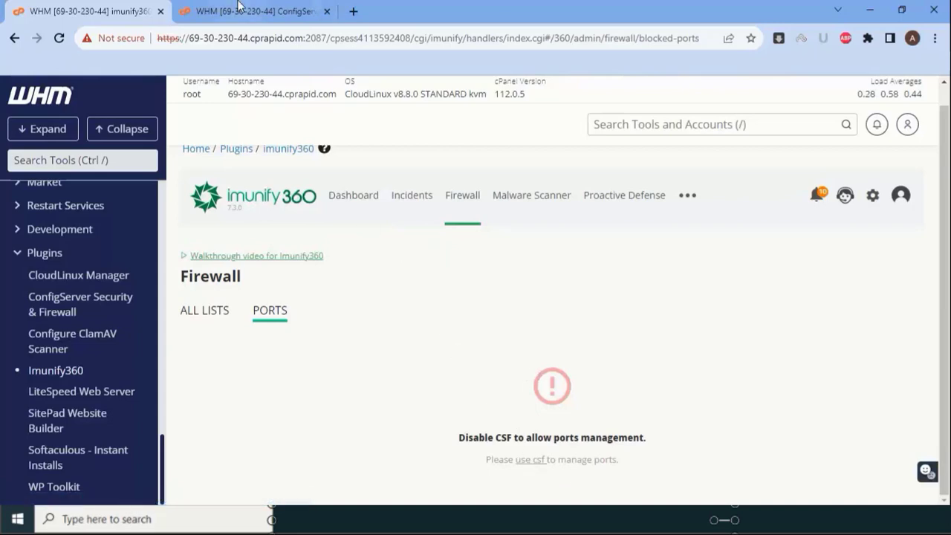
{"action": "left_click", "coordinate": [238, 11]}
{"action": "left_click", "coordinate": [264, 9]}
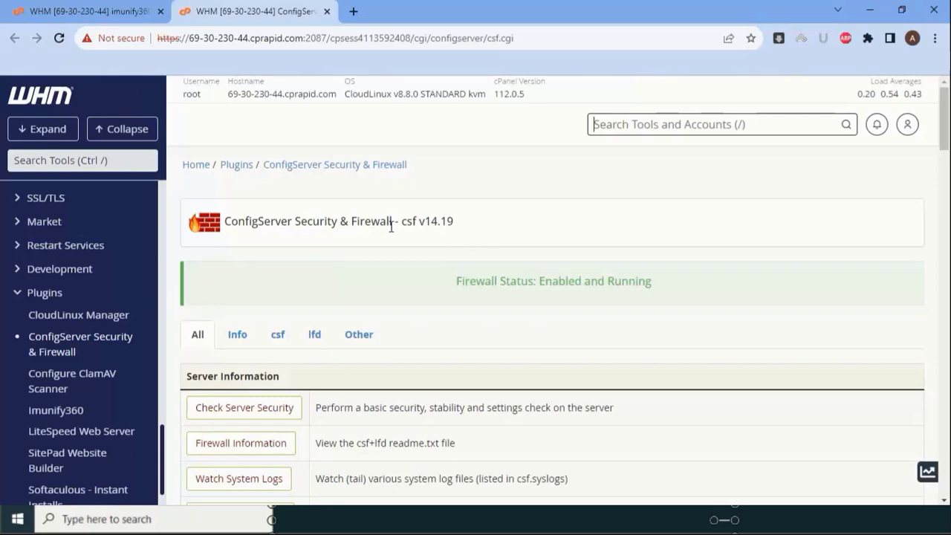
{"action": "left_click", "coordinate": [149, 11]}
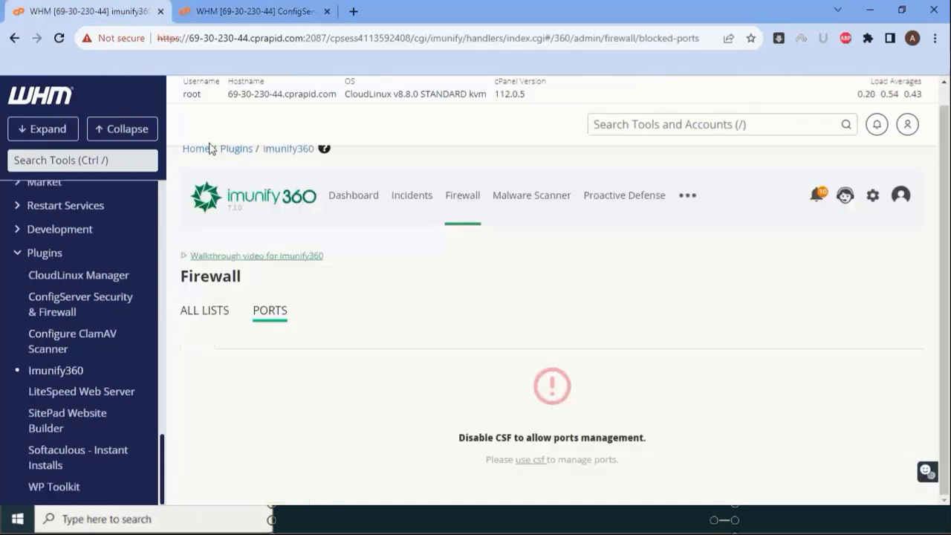
Review all the Firewall's IP lists again, from the list summary down to the IP table.
{"action": "left_click", "coordinate": [200, 310]}
{"action": "scroll", "coordinate": [315, 408], "scroll_direction": "down", "scroll_amount": 2}
{"action": "scroll", "coordinate": [413, 415], "scroll_direction": "down", "scroll_amount": 1}
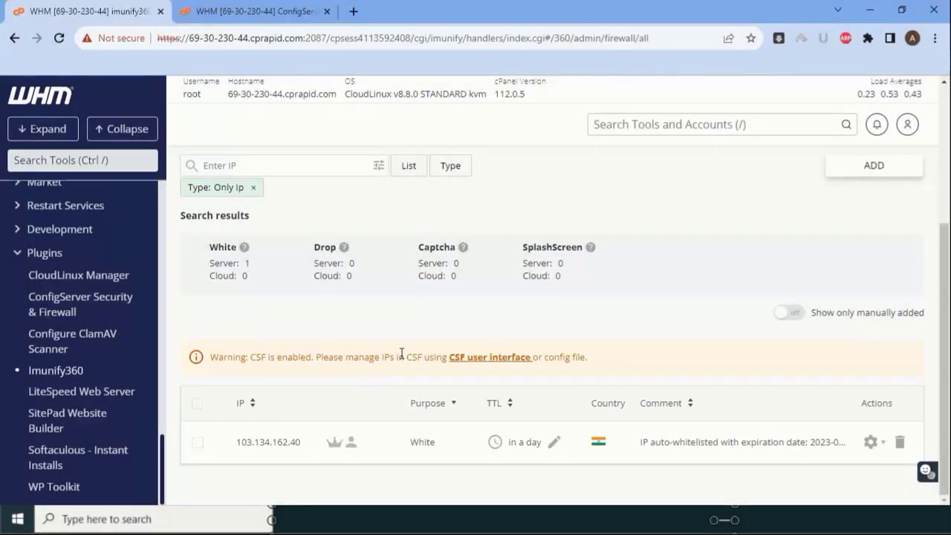
{"action": "scroll", "coordinate": [401, 357], "scroll_direction": "up", "scroll_amount": 3}
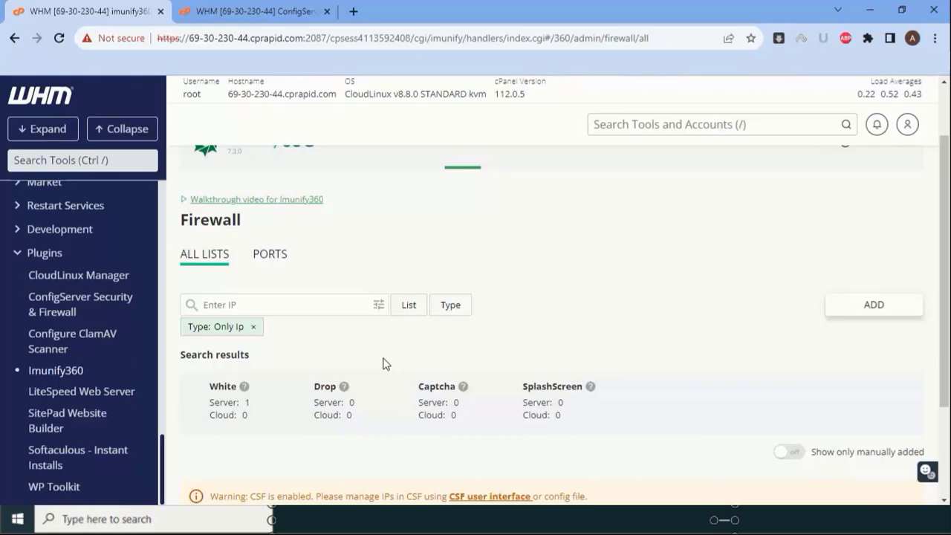
{"action": "scroll", "coordinate": [383, 364], "scroll_direction": "down", "scroll_amount": 3}
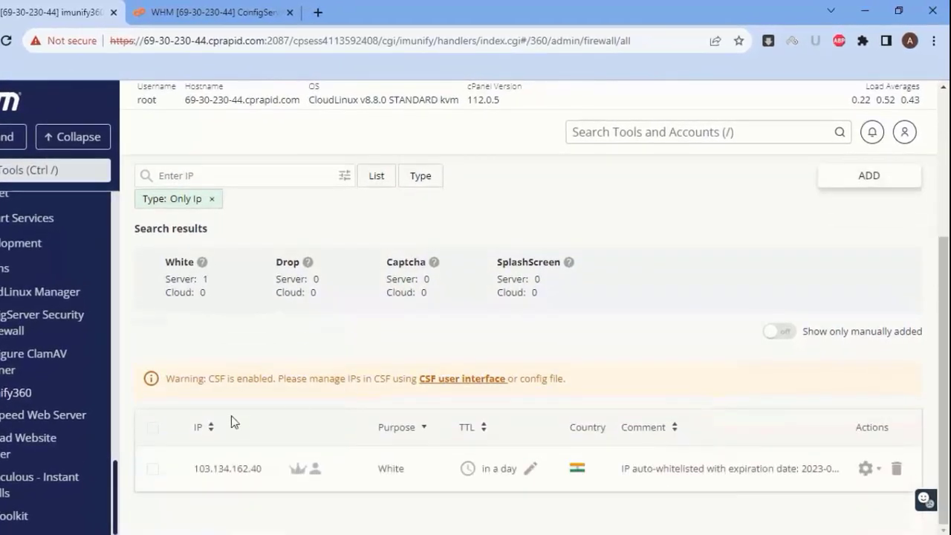
Add the IP 103.22.33.21 to the Firewall's white list without full access, and check its entry in the IP table.
{"action": "scroll", "coordinate": [388, 465], "scroll_direction": "up", "scroll_amount": 1}
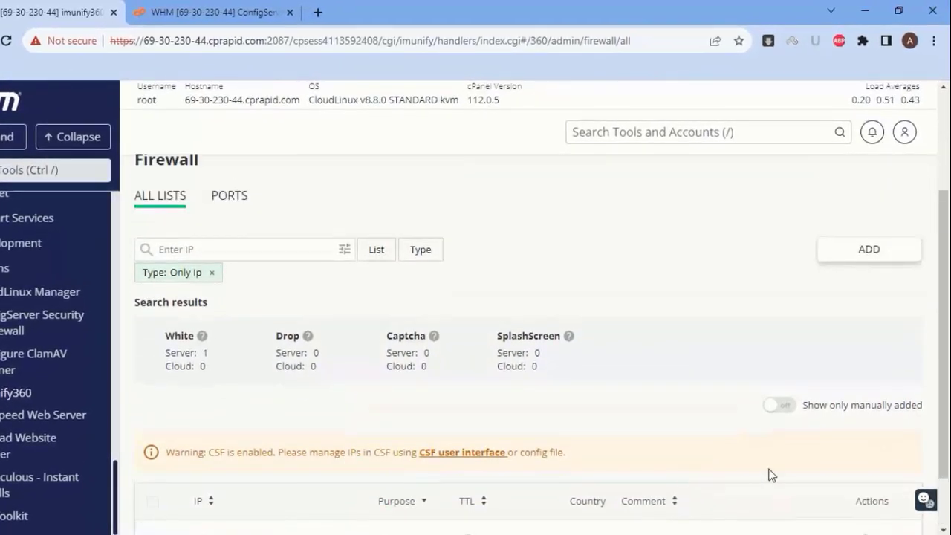
{"action": "left_click", "coordinate": [851, 251]}
{"action": "left_click", "coordinate": [808, 183]}
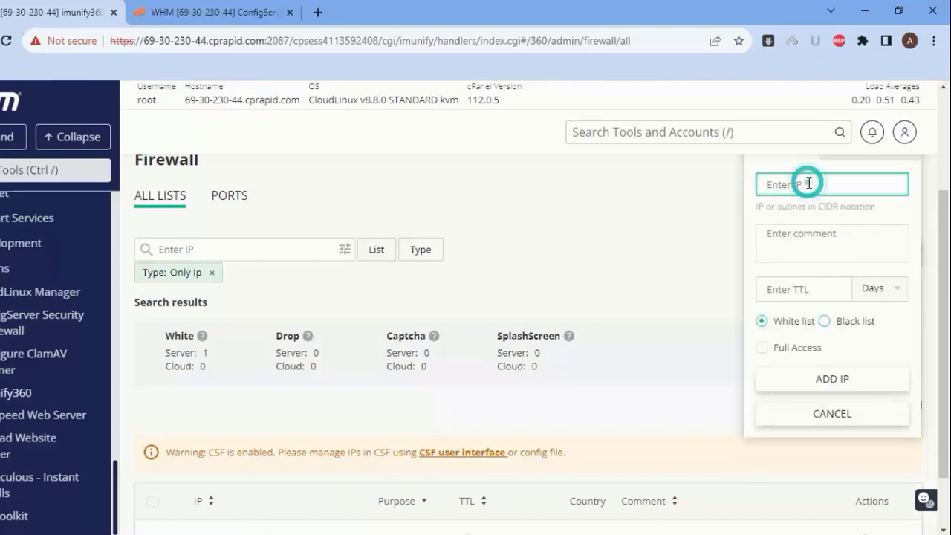
{"action": "right_click", "coordinate": [808, 183]}
{"action": "left_click", "coordinate": [771, 185]}
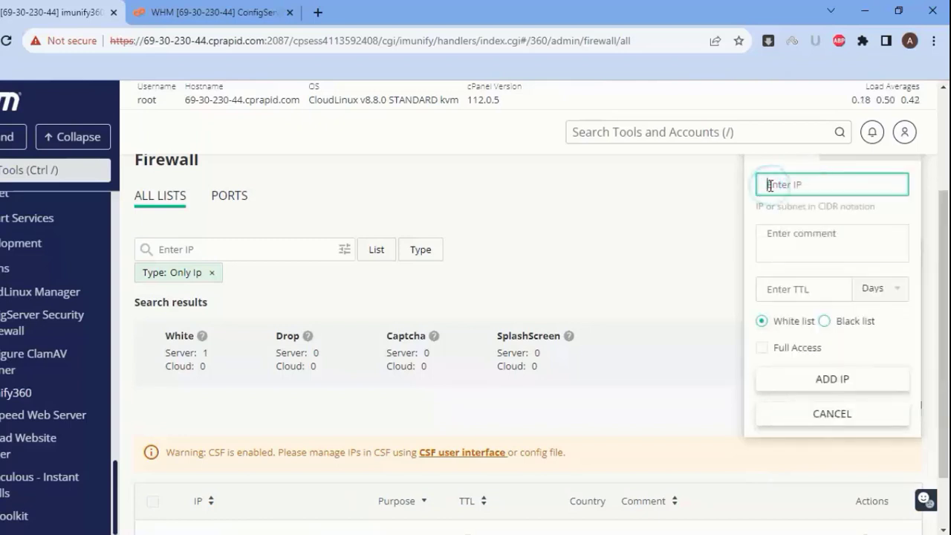
{"action": "type", "text": "103"}
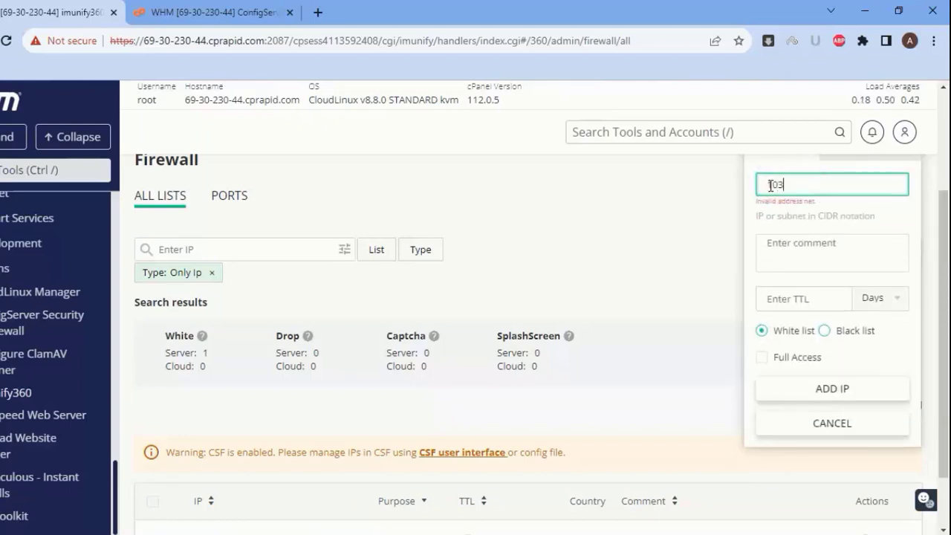
{"action": "type", "text": ".22.33.21"}
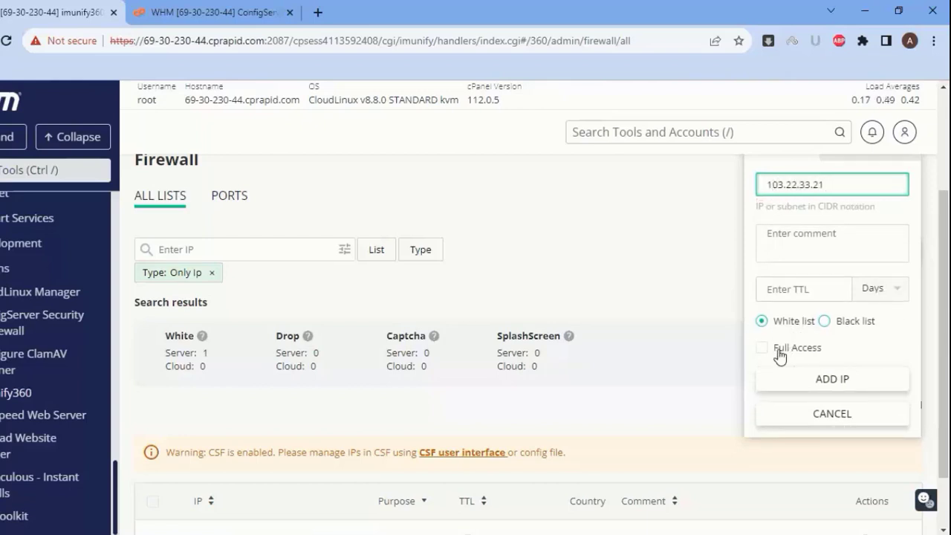
{"action": "left_click", "coordinate": [829, 392]}
{"action": "scroll", "coordinate": [584, 372], "scroll_direction": "down", "scroll_amount": 1}
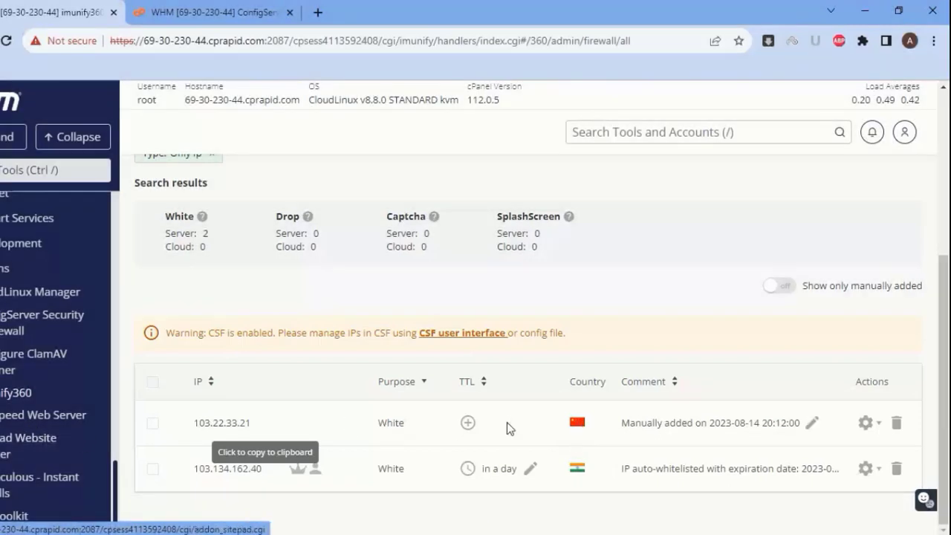
Open the Malware Scanner and look over its list of users.
{"action": "scroll", "coordinate": [507, 422], "scroll_direction": "up", "scroll_amount": 4}
{"action": "left_click", "coordinate": [509, 233]}
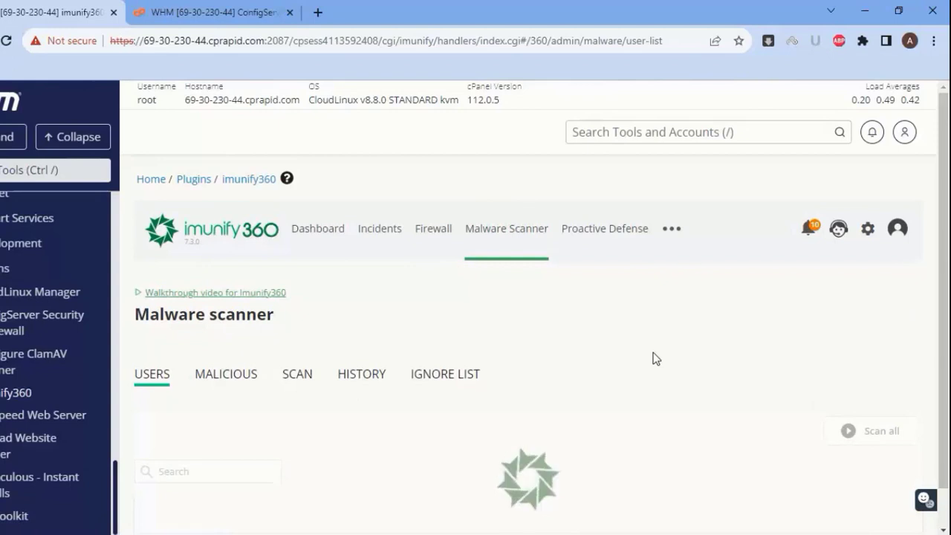
{"action": "scroll", "coordinate": [655, 359], "scroll_direction": "down", "scroll_amount": 2}
{"action": "scroll", "coordinate": [655, 359], "scroll_direction": "down", "scroll_amount": 1}
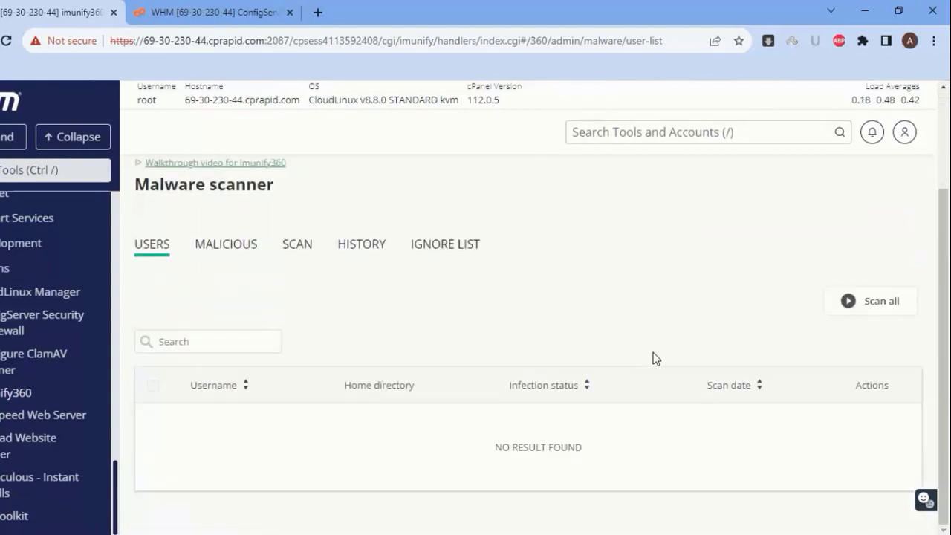
{"action": "scroll", "coordinate": [216, 274], "scroll_direction": "up", "scroll_amount": 2}
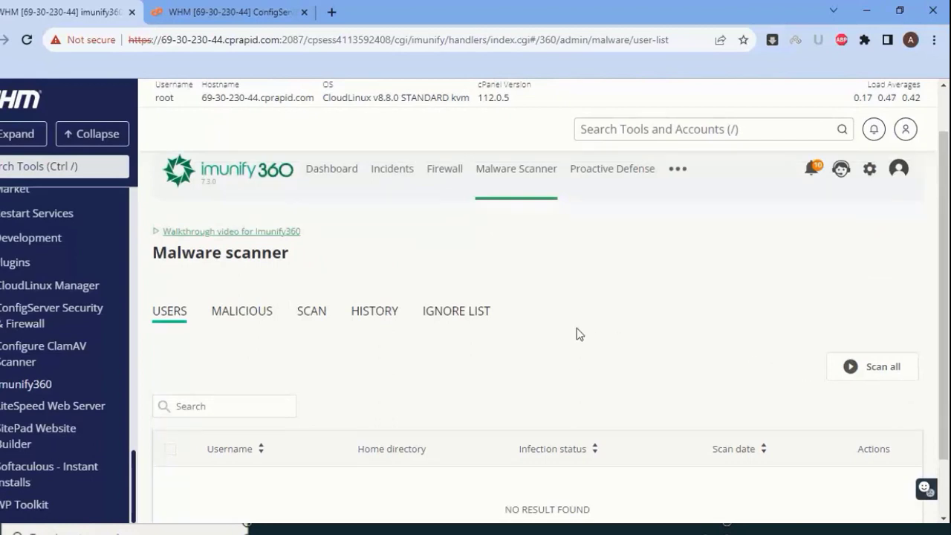
Start a malware scan of all users' files, dismiss the notification, and reload the page.
{"action": "left_click", "coordinate": [892, 379]}
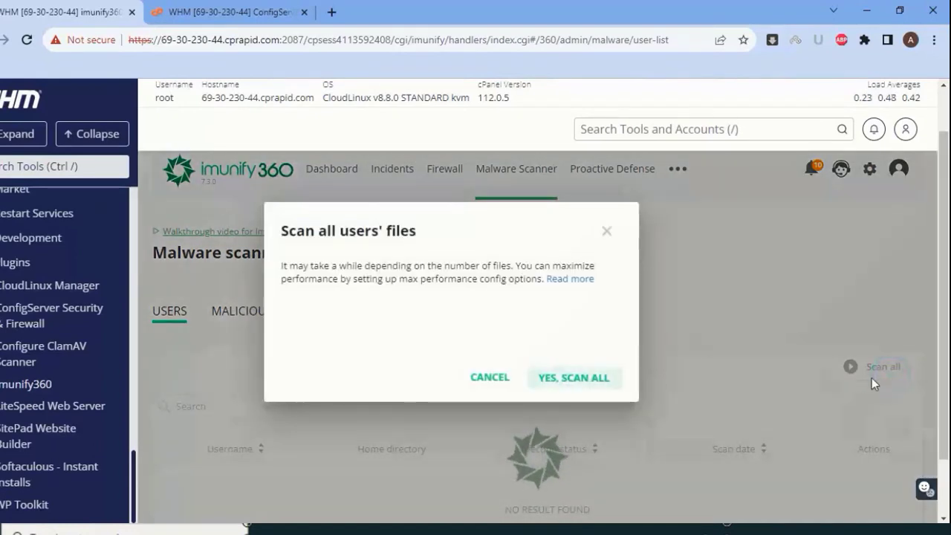
{"action": "left_click", "coordinate": [550, 379]}
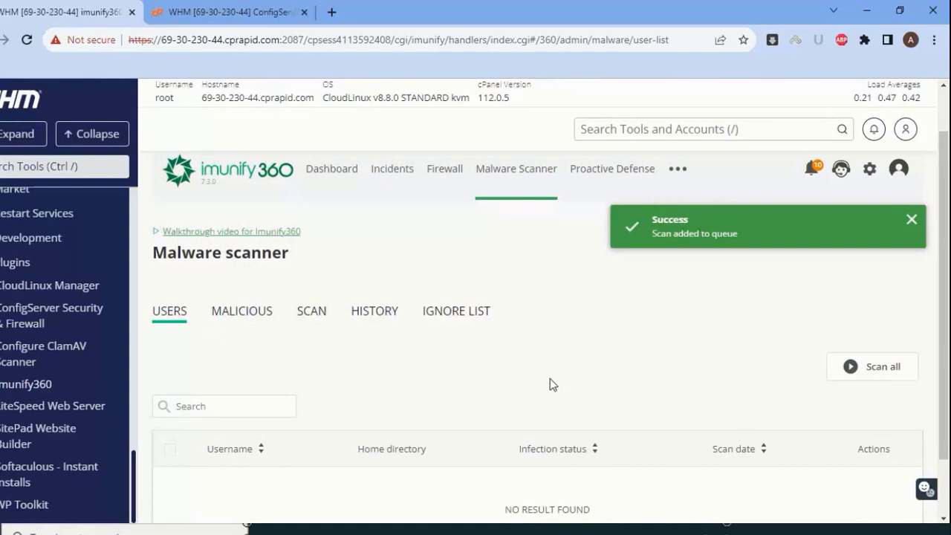
{"action": "left_click", "coordinate": [911, 218]}
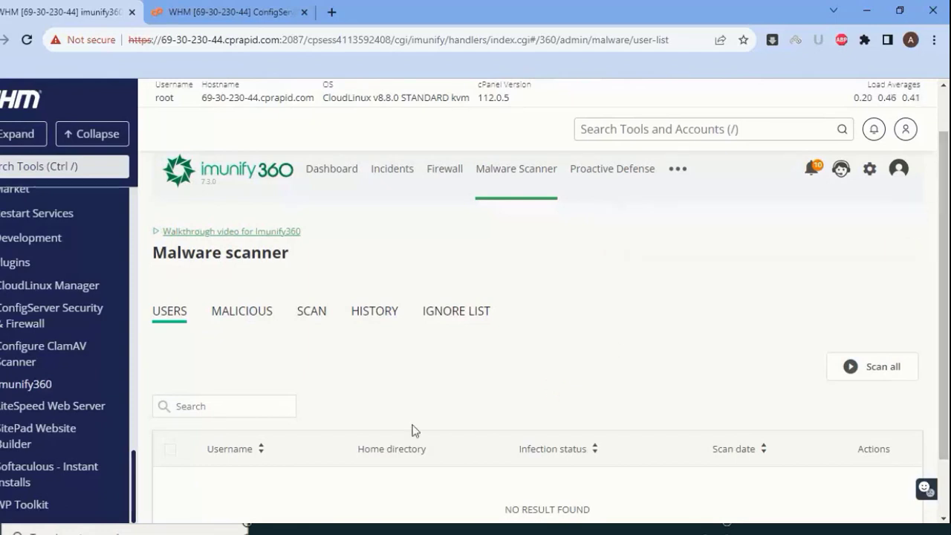
{"action": "right_click", "coordinate": [605, 312]}
{"action": "left_click", "coordinate": [644, 345]}
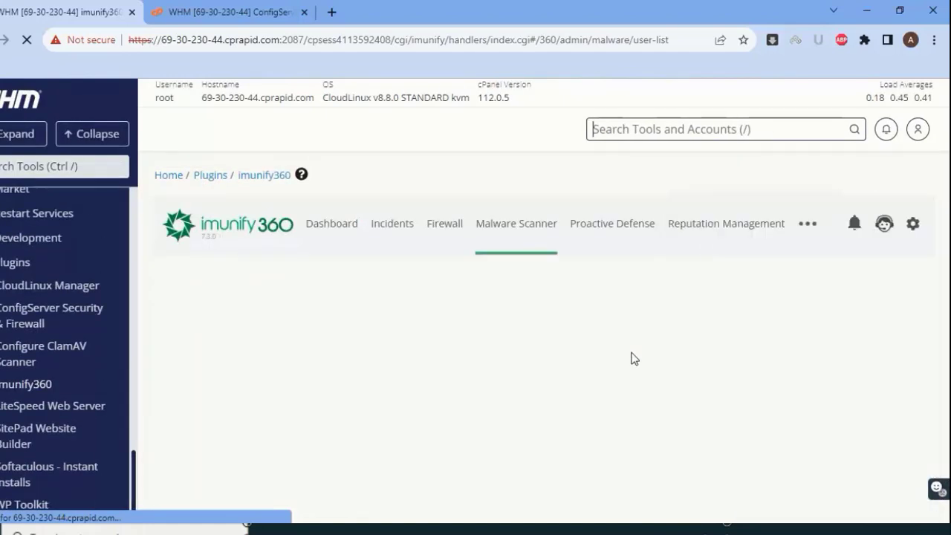
Examine the Proactive Defense page, including its mode settings and the detected events list.
{"action": "left_click", "coordinate": [583, 233]}
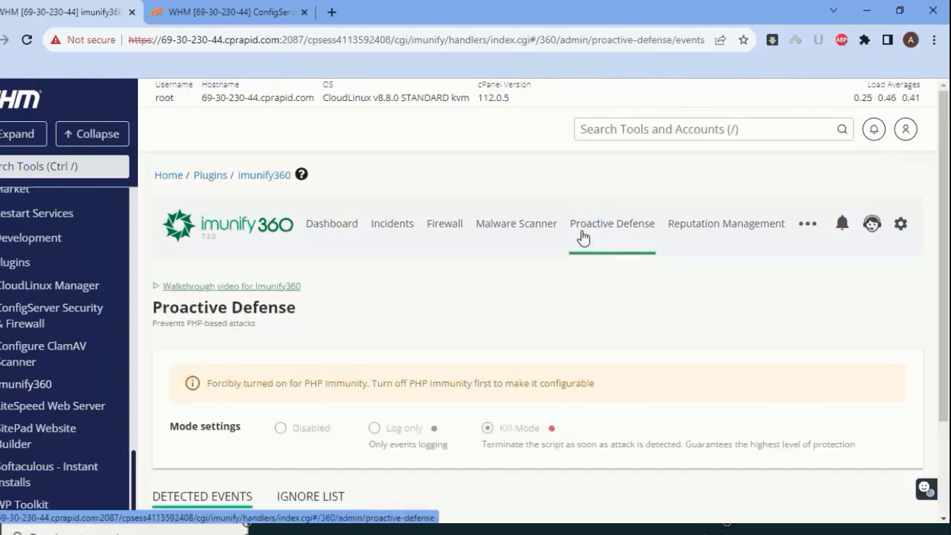
{"action": "scroll", "coordinate": [491, 342], "scroll_direction": "down", "scroll_amount": 3}
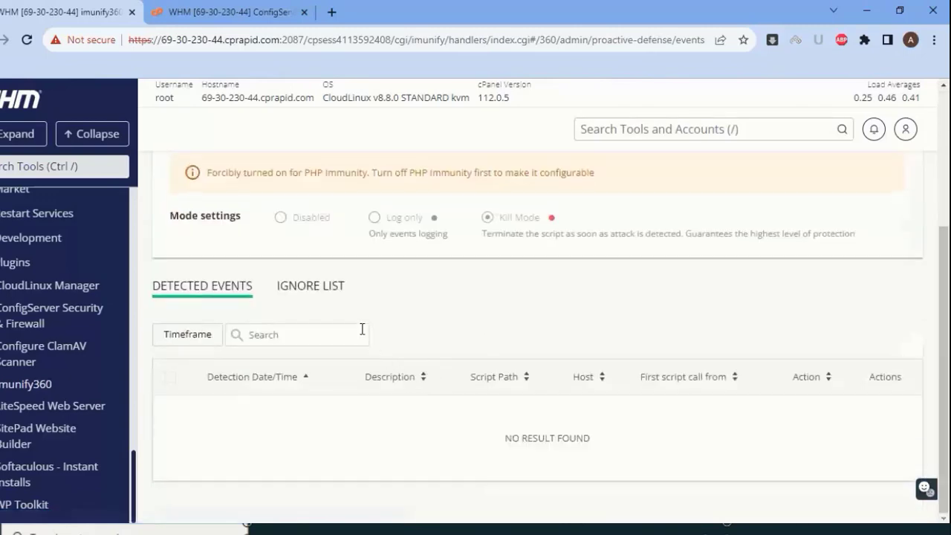
{"action": "scroll", "coordinate": [361, 329], "scroll_direction": "up", "scroll_amount": 3}
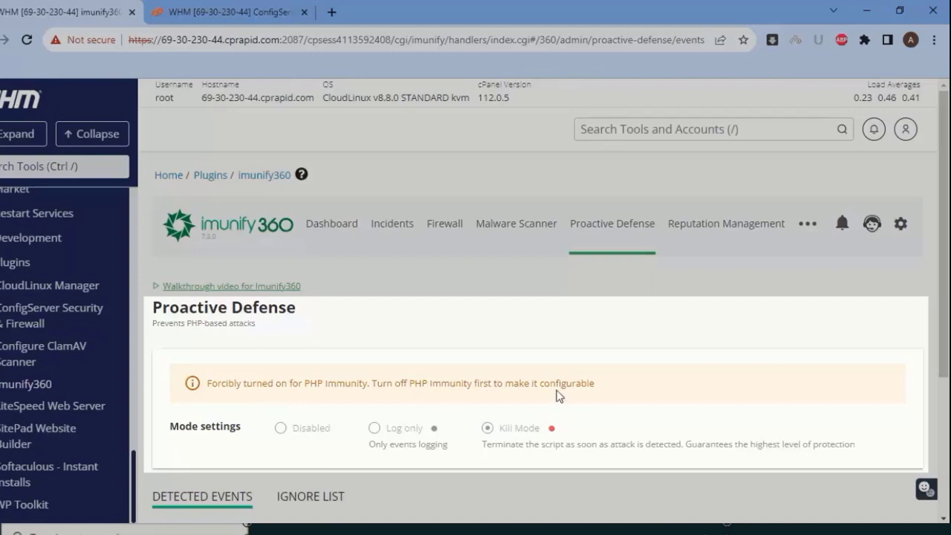
{"action": "scroll", "coordinate": [468, 405], "scroll_direction": "down", "scroll_amount": 2}
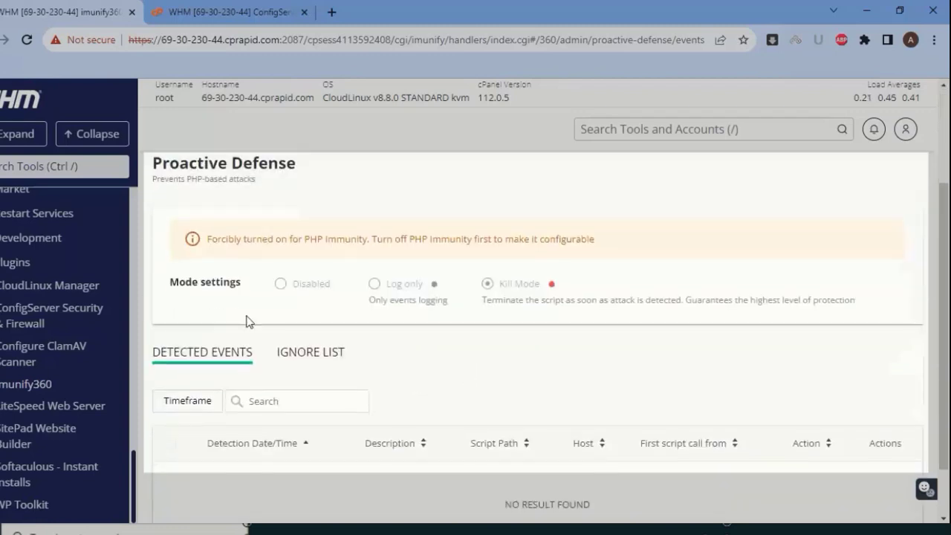
{"action": "scroll", "coordinate": [362, 293], "scroll_direction": "up", "scroll_amount": 2}
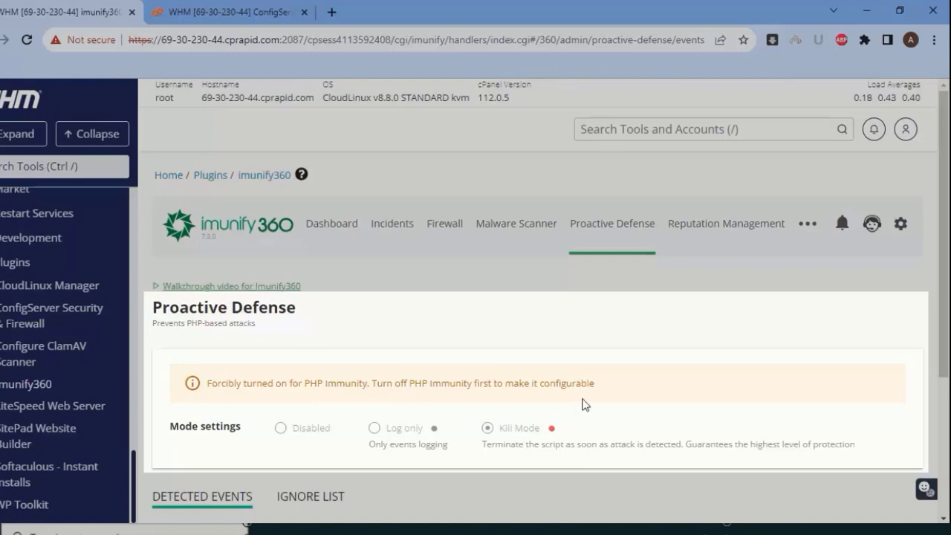
{"action": "scroll", "coordinate": [513, 443], "scroll_direction": "down", "scroll_amount": 1}
{"action": "scroll", "coordinate": [615, 336], "scroll_direction": "up", "scroll_amount": 1}
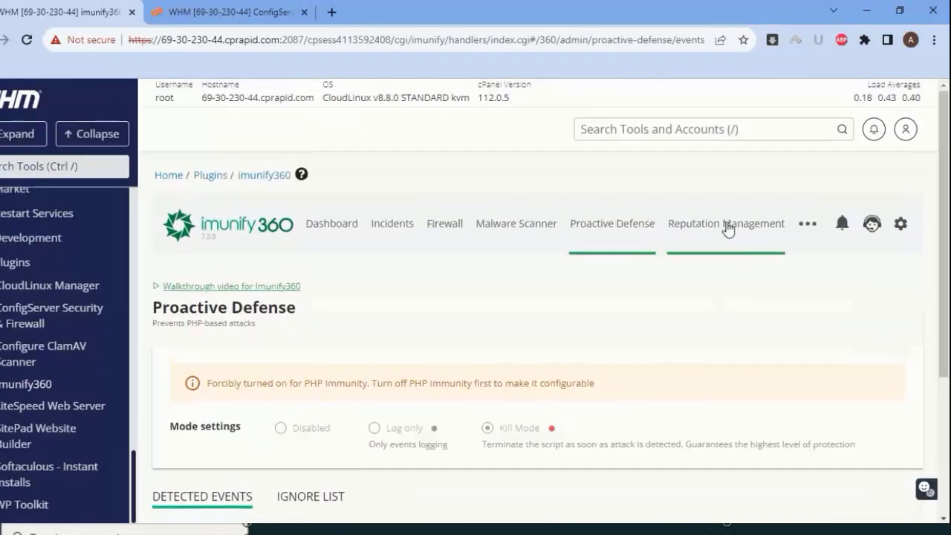
View the Reputation Management page and check which further Imunify360 sections are available.
{"action": "left_click", "coordinate": [724, 225]}
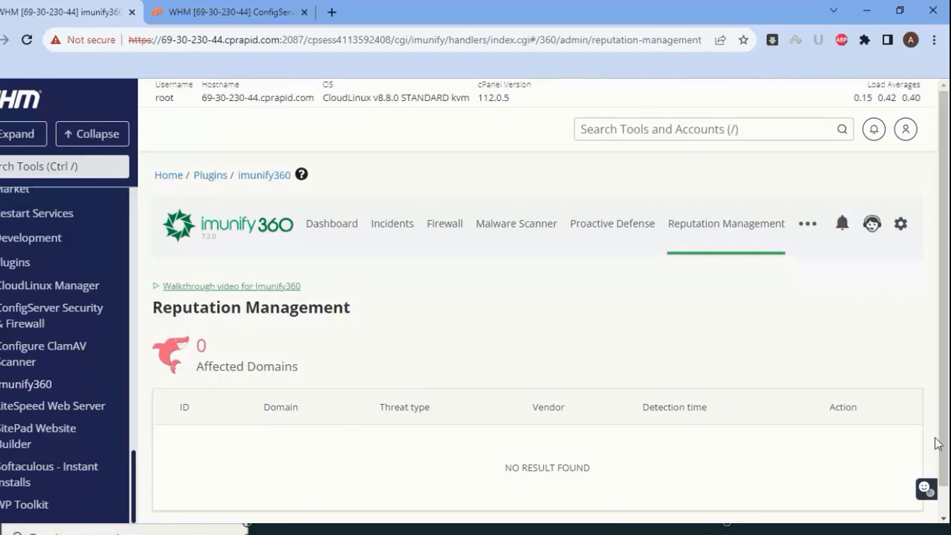
{"action": "left_click", "coordinate": [817, 235]}
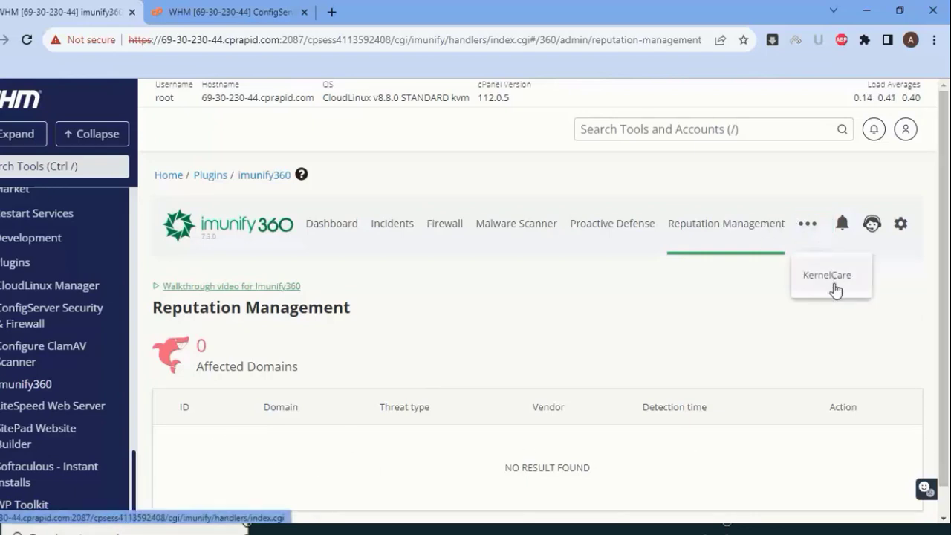
{"action": "left_click", "coordinate": [605, 275]}
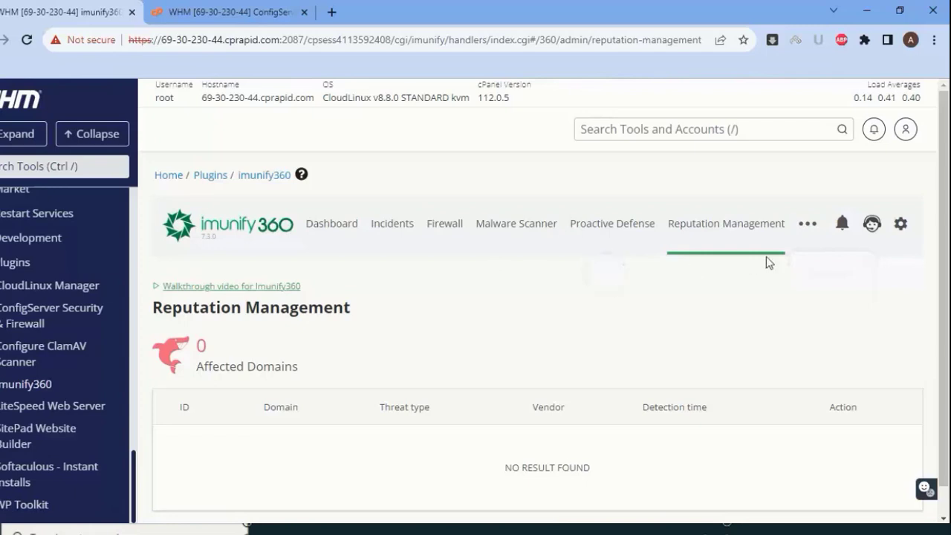
Open the Imunify360 settings and look over the general settings.
{"action": "left_click", "coordinate": [899, 225]}
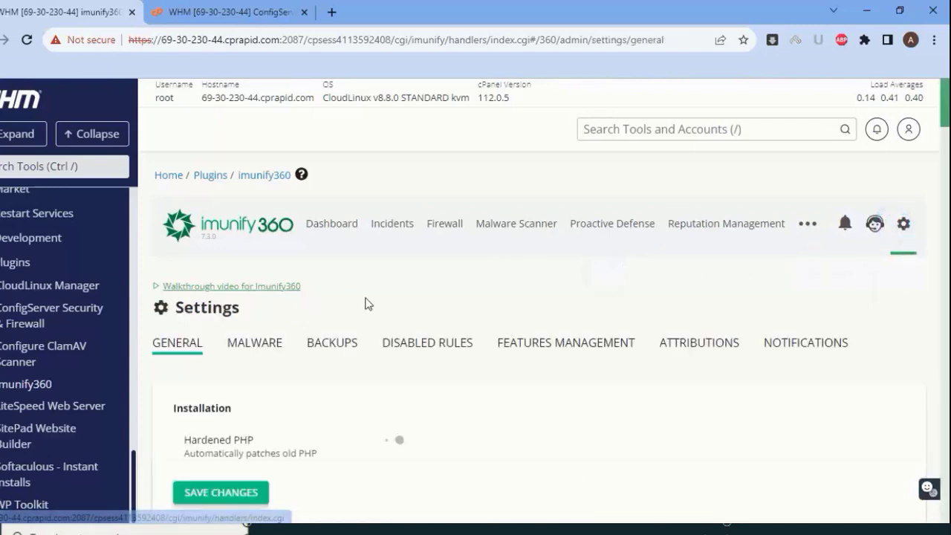
{"action": "scroll", "coordinate": [366, 304], "scroll_direction": "down", "scroll_amount": 5}
{"action": "scroll", "coordinate": [365, 304], "scroll_direction": "up", "scroll_amount": 4}
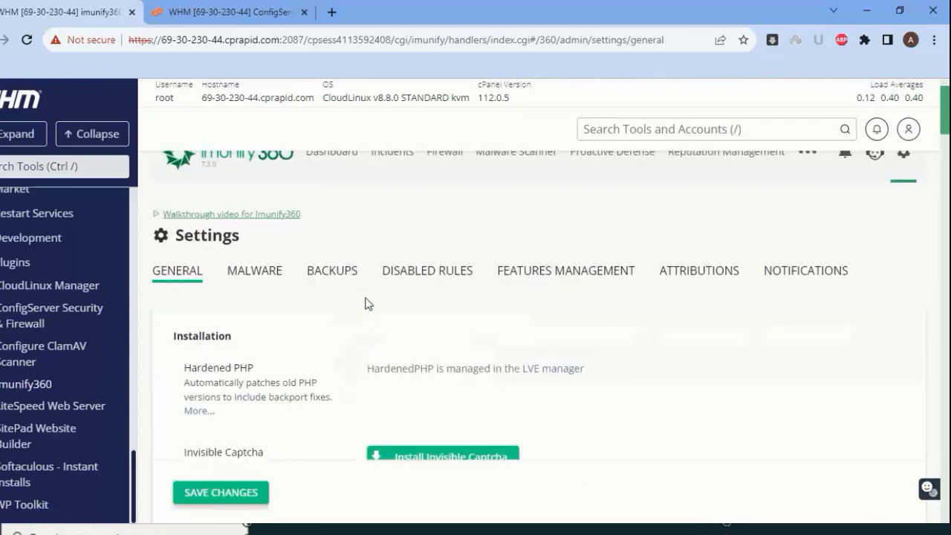
{"action": "scroll", "coordinate": [250, 303], "scroll_direction": "up", "scroll_amount": 1}
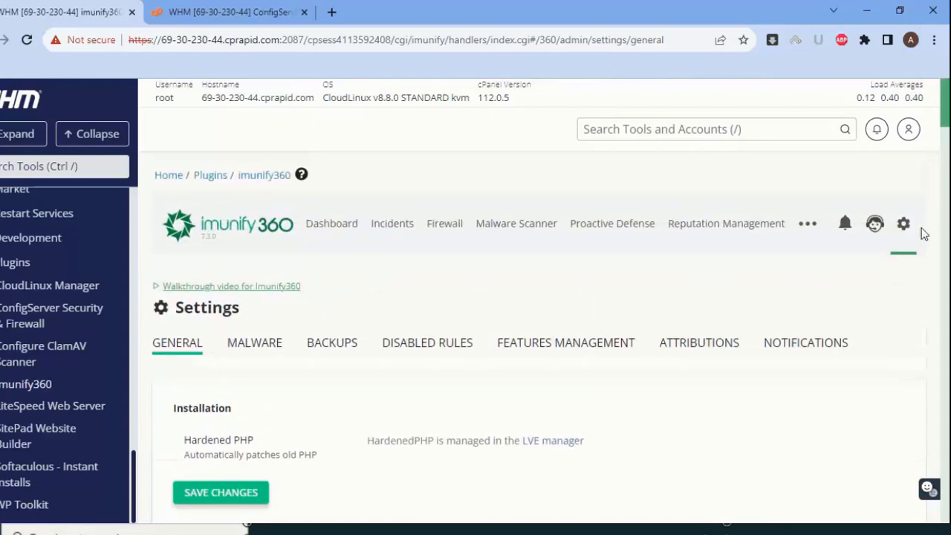
Install Invisible Captcha from the general settings and confirm the installation.
{"action": "scroll", "coordinate": [431, 267], "scroll_direction": "down", "scroll_amount": 3}
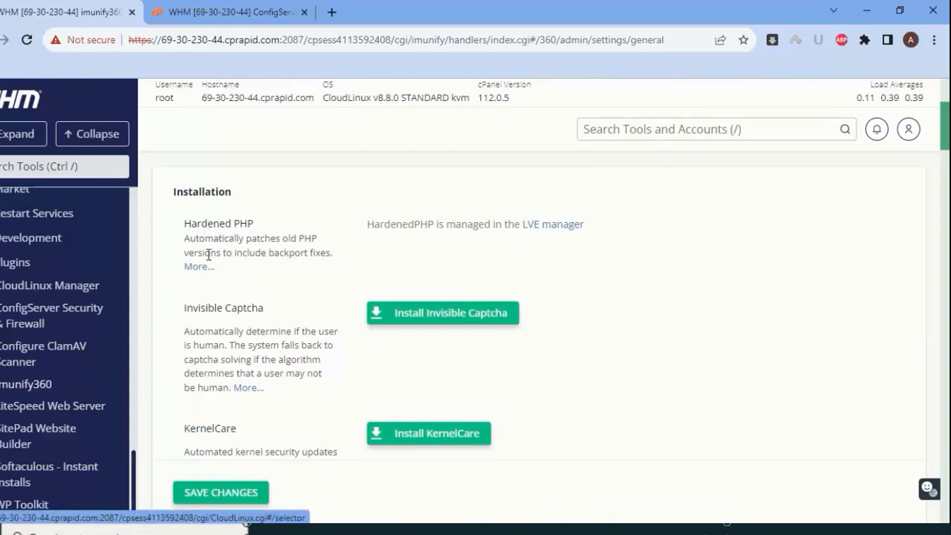
{"action": "scroll", "coordinate": [197, 249], "scroll_direction": "down", "scroll_amount": 1}
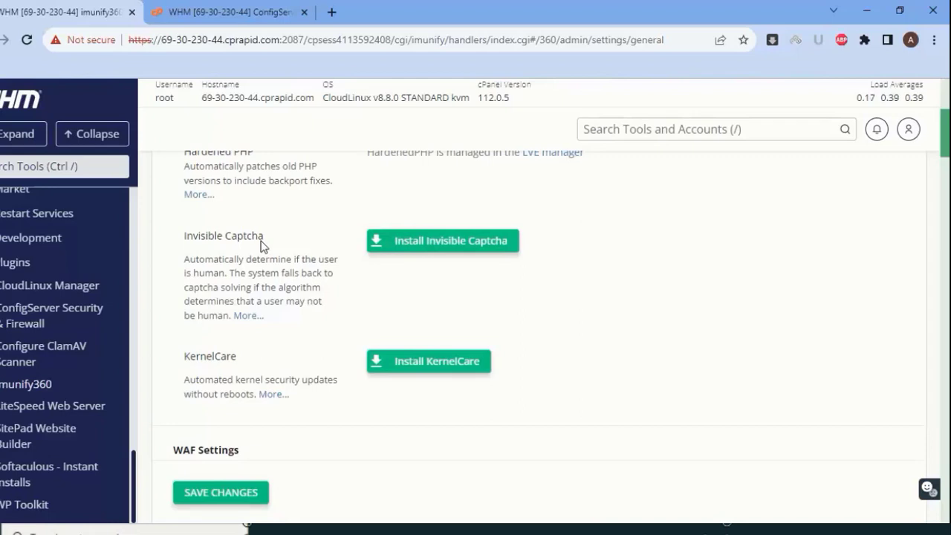
{"action": "left_click", "coordinate": [397, 252]}
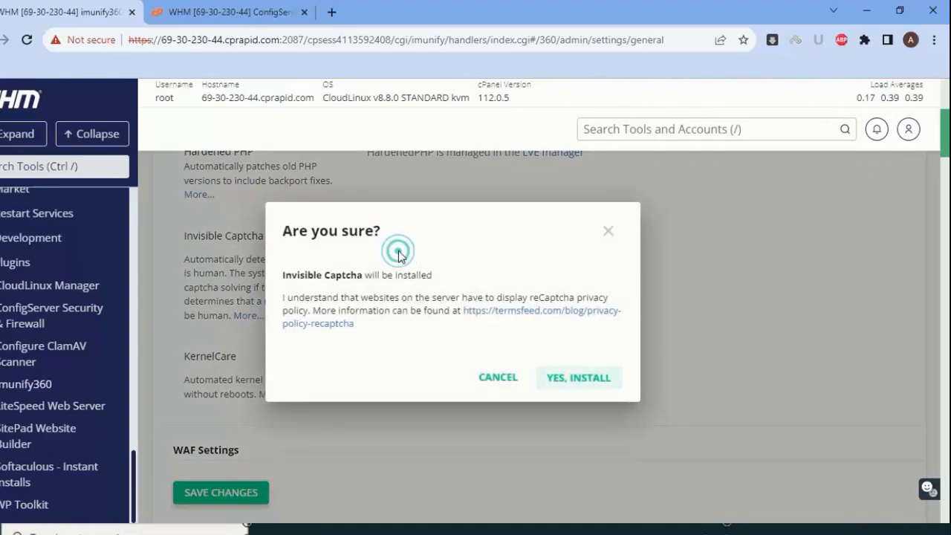
{"action": "left_click", "coordinate": [580, 382]}
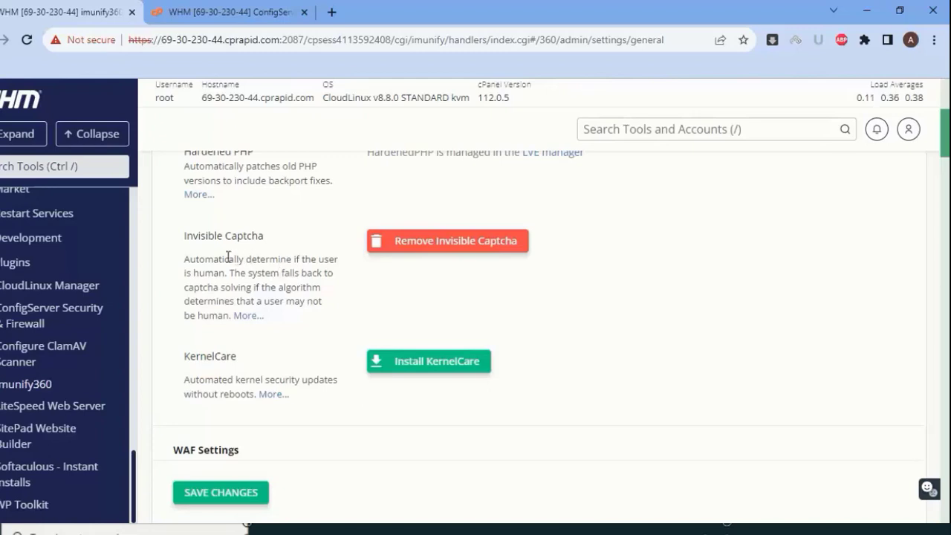
Examine the WAF and DoS Protection options in the general settings.
{"action": "scroll", "coordinate": [307, 298], "scroll_direction": "down", "scroll_amount": 4}
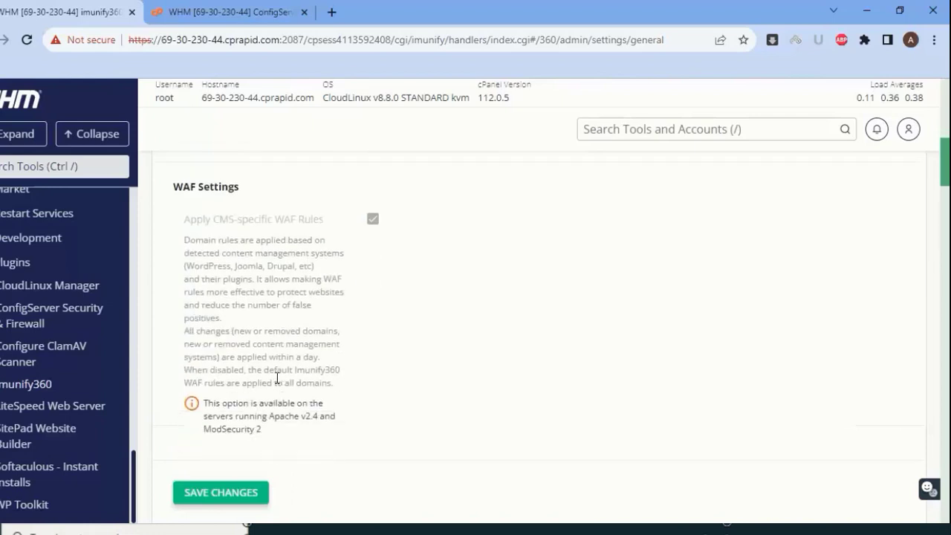
{"action": "scroll", "coordinate": [269, 371], "scroll_direction": "down", "scroll_amount": 3}
{"action": "scroll", "coordinate": [260, 301], "scroll_direction": "up", "scroll_amount": 3}
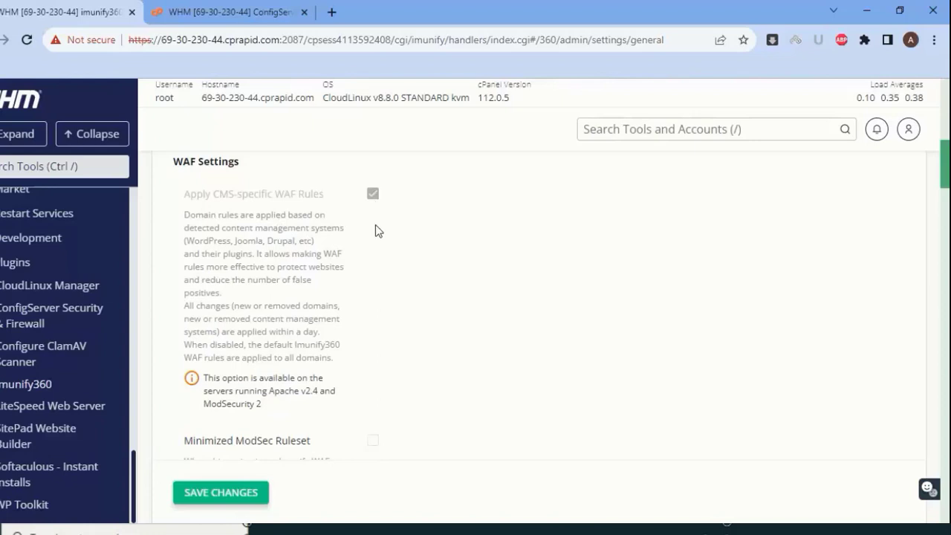
{"action": "scroll", "coordinate": [375, 226], "scroll_direction": "down", "scroll_amount": 8}
{"action": "scroll", "coordinate": [255, 242], "scroll_direction": "down", "scroll_amount": 1}
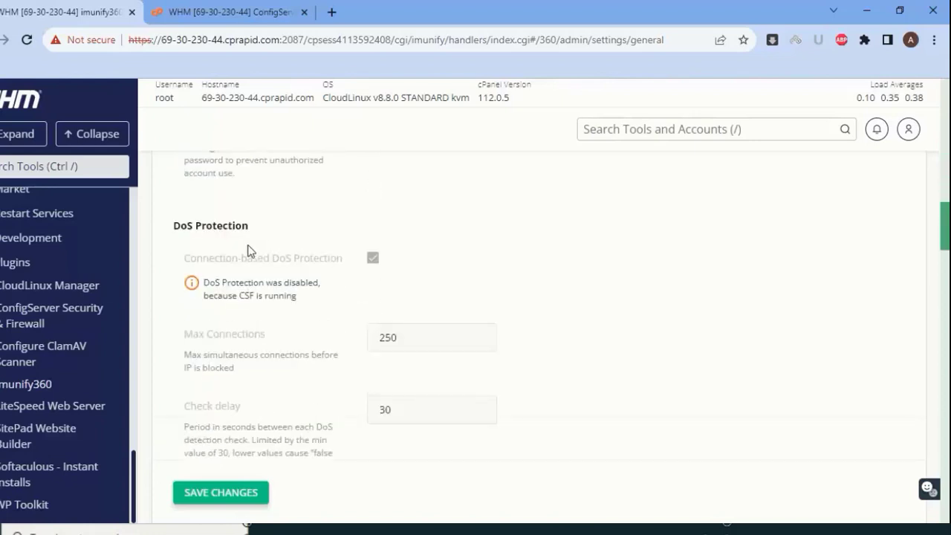
{"action": "scroll", "coordinate": [403, 284], "scroll_direction": "down", "scroll_amount": 2}
{"action": "scroll", "coordinate": [401, 230], "scroll_direction": "up", "scroll_amount": 1}
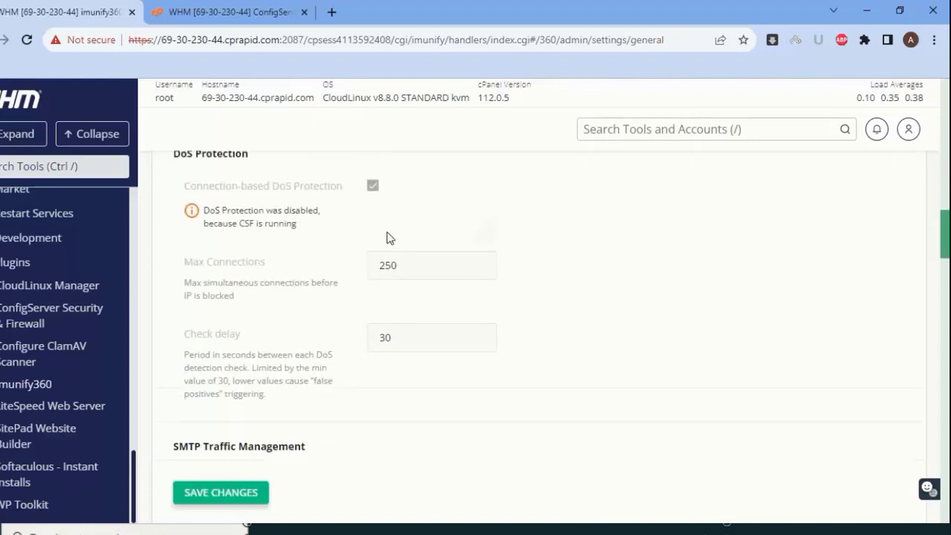
Examine the SMTP Traffic Management, 3-rd Party Integration, Auto White List, WebShield and PAM options.
{"action": "scroll", "coordinate": [413, 312], "scroll_direction": "down", "scroll_amount": 4}
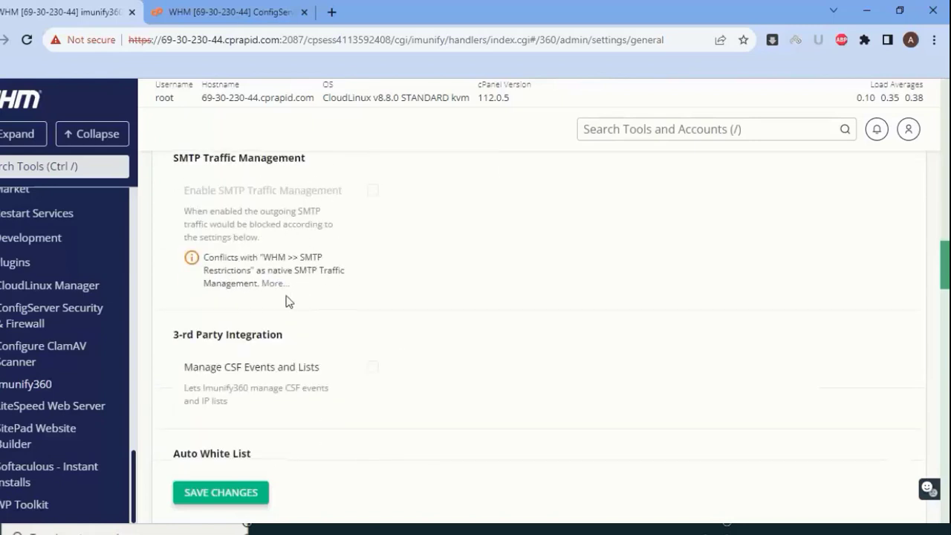
{"action": "scroll", "coordinate": [265, 312], "scroll_direction": "down", "scroll_amount": 1}
{"action": "scroll", "coordinate": [263, 316], "scroll_direction": "up", "scroll_amount": 1}
{"action": "scroll", "coordinate": [271, 281], "scroll_direction": "down", "scroll_amount": 2}
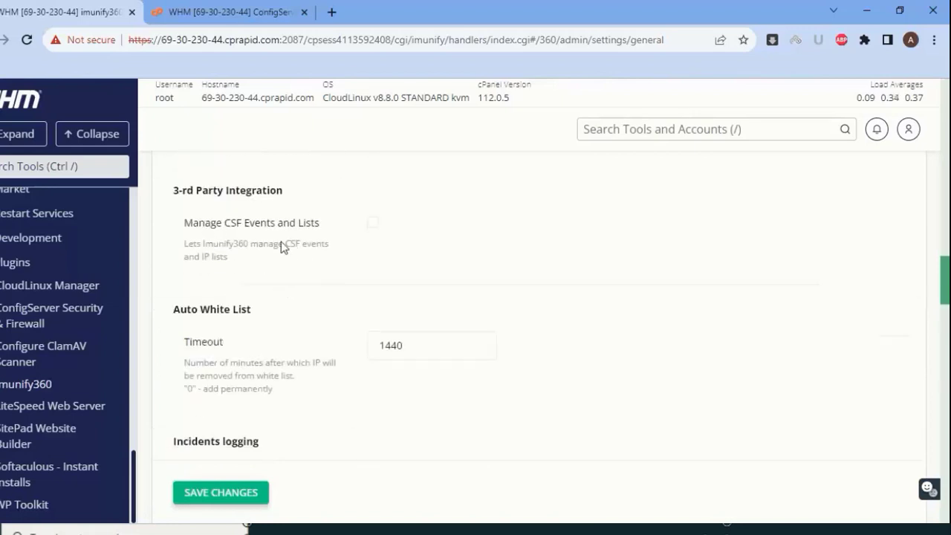
{"action": "scroll", "coordinate": [290, 253], "scroll_direction": "down", "scroll_amount": 2}
{"action": "scroll", "coordinate": [310, 265], "scroll_direction": "down", "scroll_amount": 10}
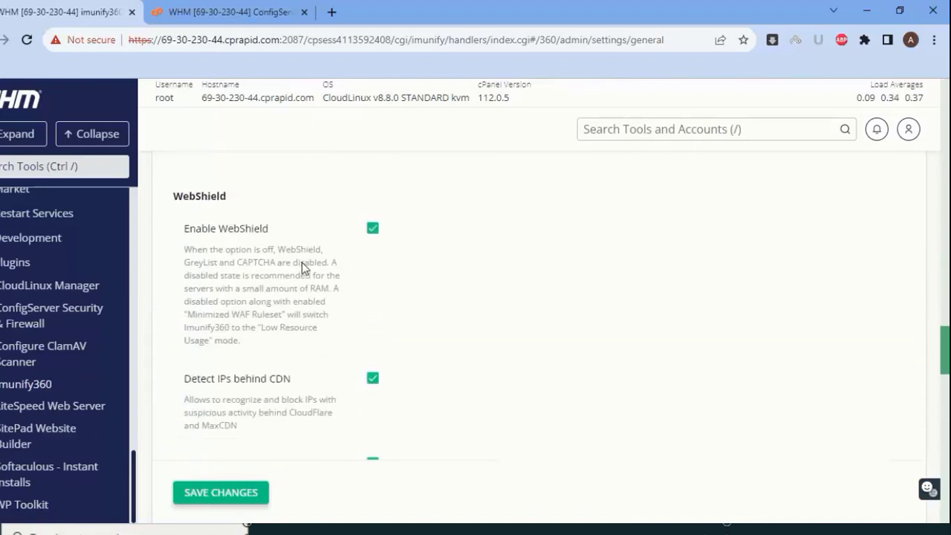
{"action": "scroll", "coordinate": [302, 264], "scroll_direction": "down", "scroll_amount": 12}
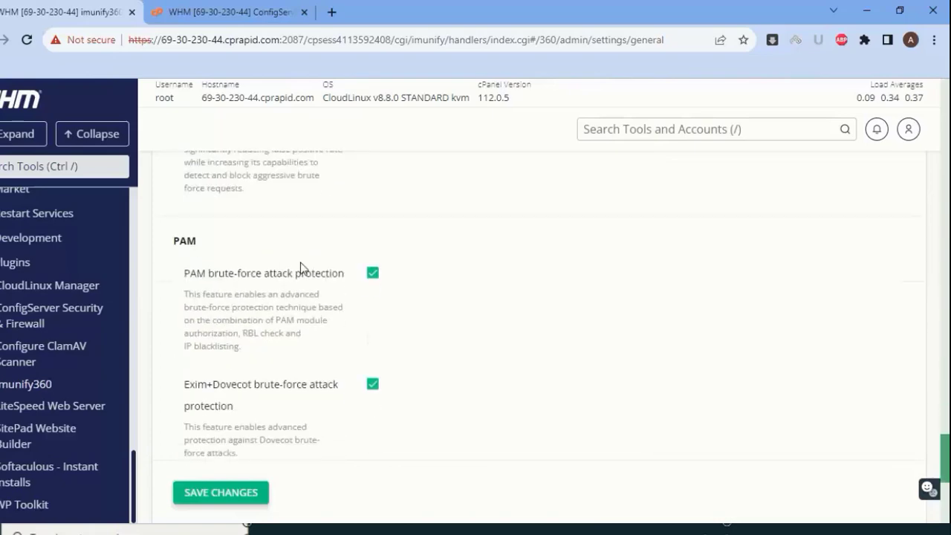
Examine the OSSEC options and the Google reCAPTCHA service's guide link, site key and secret key fields.
{"action": "scroll", "coordinate": [301, 268], "scroll_direction": "up", "scroll_amount": 10}
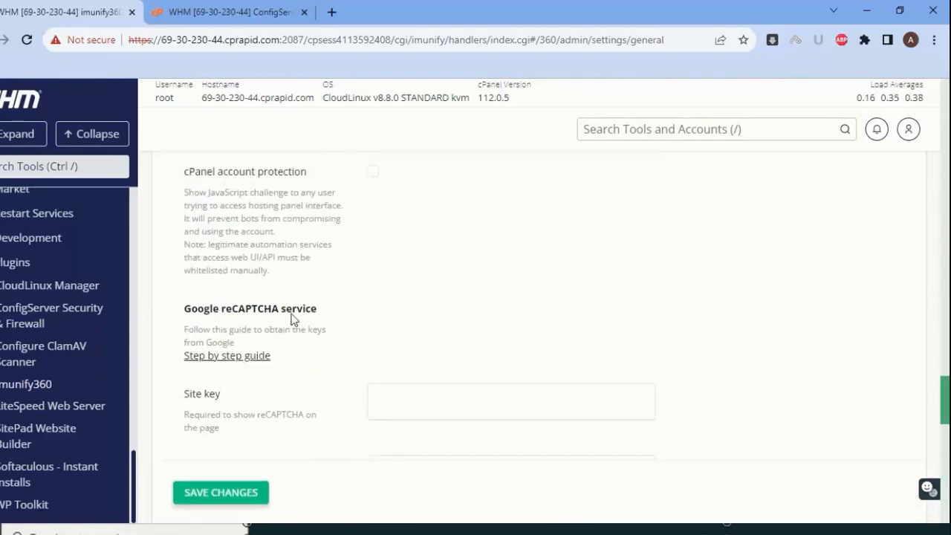
{"action": "scroll", "coordinate": [349, 335], "scroll_direction": "down", "scroll_amount": 3}
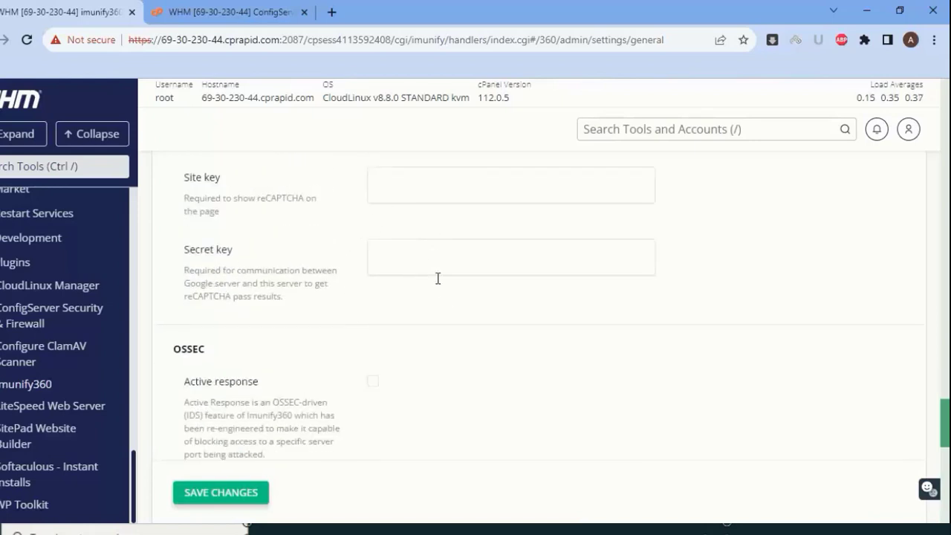
{"action": "scroll", "coordinate": [441, 304], "scroll_direction": "down", "scroll_amount": 5}
{"action": "scroll", "coordinate": [441, 312], "scroll_direction": "up", "scroll_amount": 5}
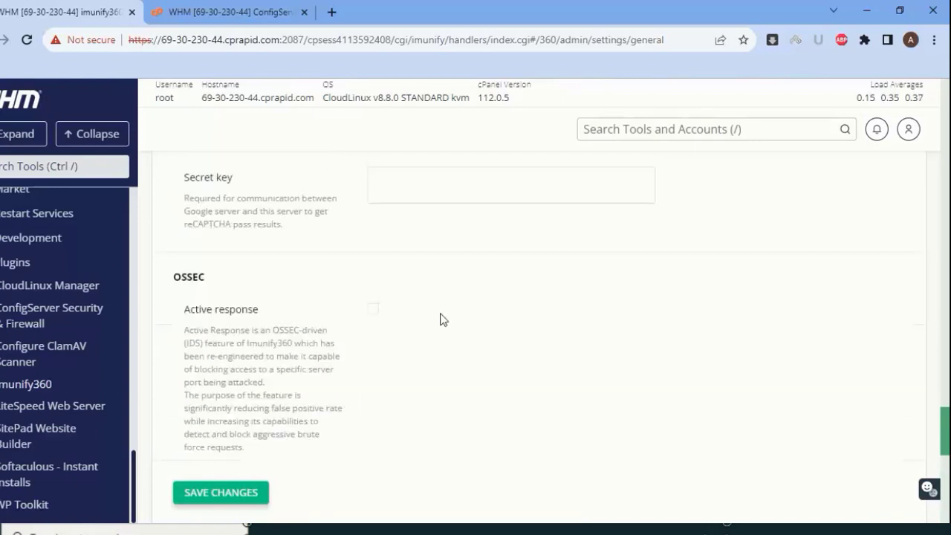
{"action": "scroll", "coordinate": [440, 317], "scroll_direction": "up", "scroll_amount": 3}
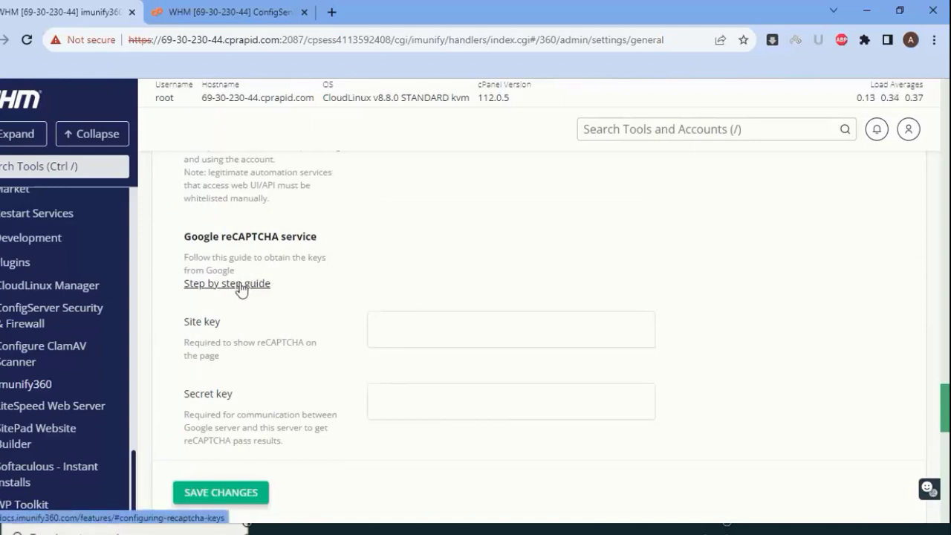
{"action": "left_click", "coordinate": [466, 329]}
{"action": "left_click", "coordinate": [442, 405]}
{"action": "left_click", "coordinate": [408, 330]}
{"action": "left_click", "coordinate": [405, 393]}
Check the error reporting and contact details, and save the general settings.
{"action": "scroll", "coordinate": [262, 304], "scroll_direction": "down", "scroll_amount": 10}
{"action": "scroll", "coordinate": [260, 303], "scroll_direction": "down", "scroll_amount": 6}
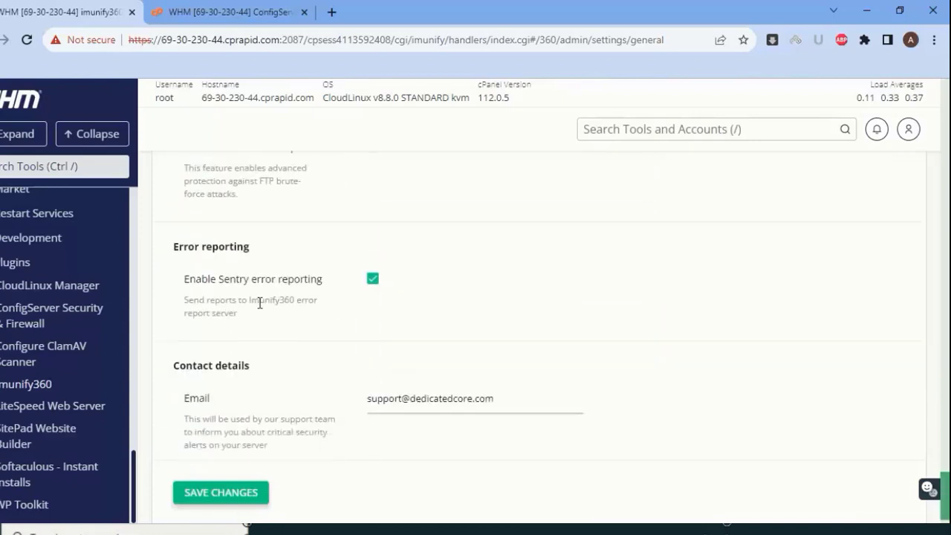
{"action": "left_click", "coordinate": [248, 461]}
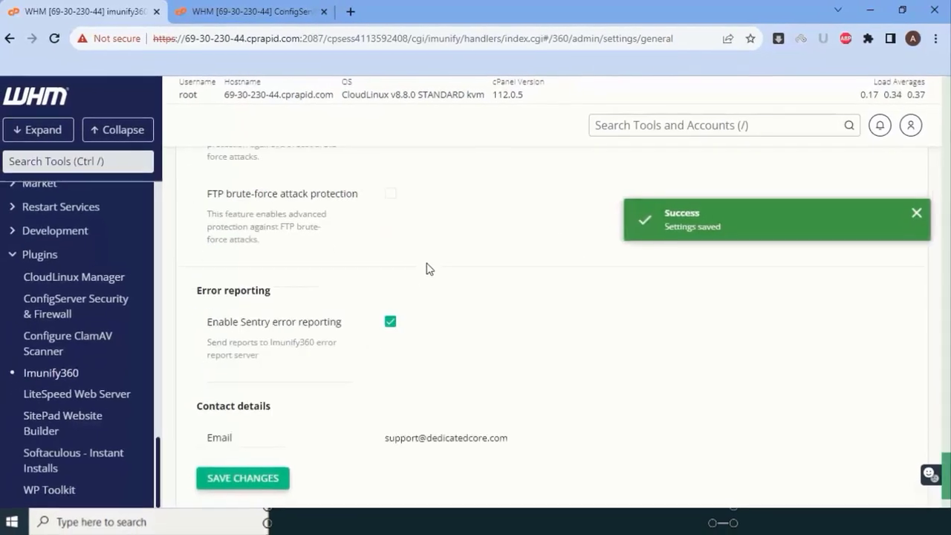
Open the Malware settings and look over the resource consumption and real-time scan options.
{"action": "left_click", "coordinate": [281, 333]}
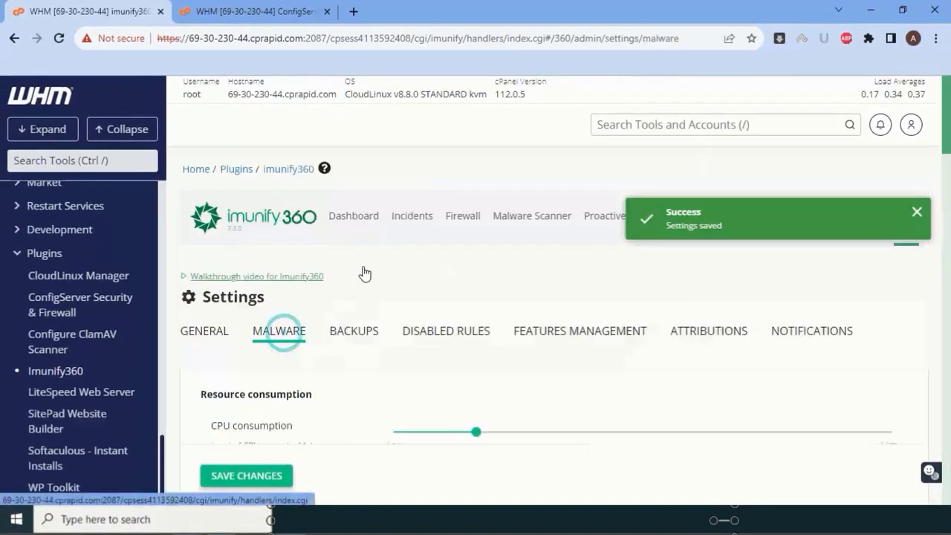
{"action": "scroll", "coordinate": [409, 290], "scroll_direction": "down", "scroll_amount": 2}
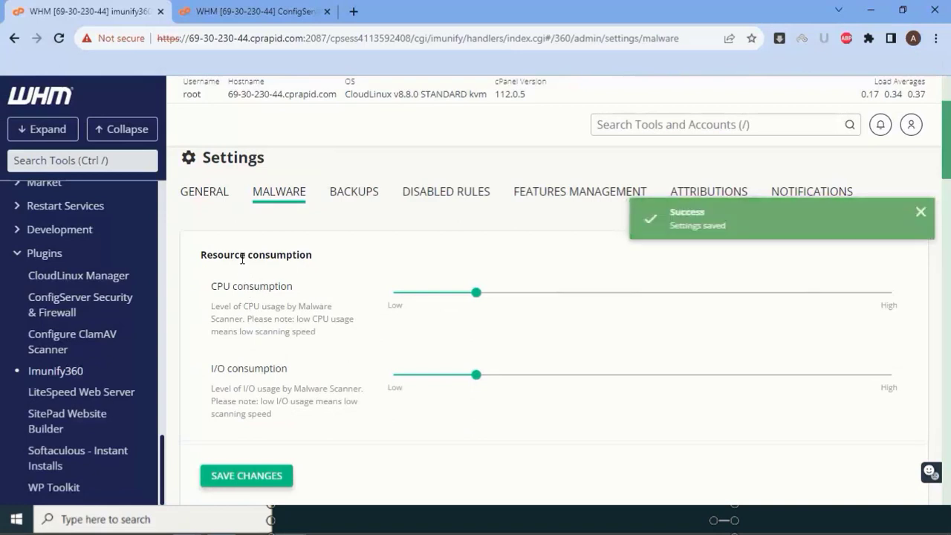
{"action": "scroll", "coordinate": [307, 280], "scroll_direction": "down", "scroll_amount": 2}
{"action": "scroll", "coordinate": [308, 278], "scroll_direction": "down", "scroll_amount": 4}
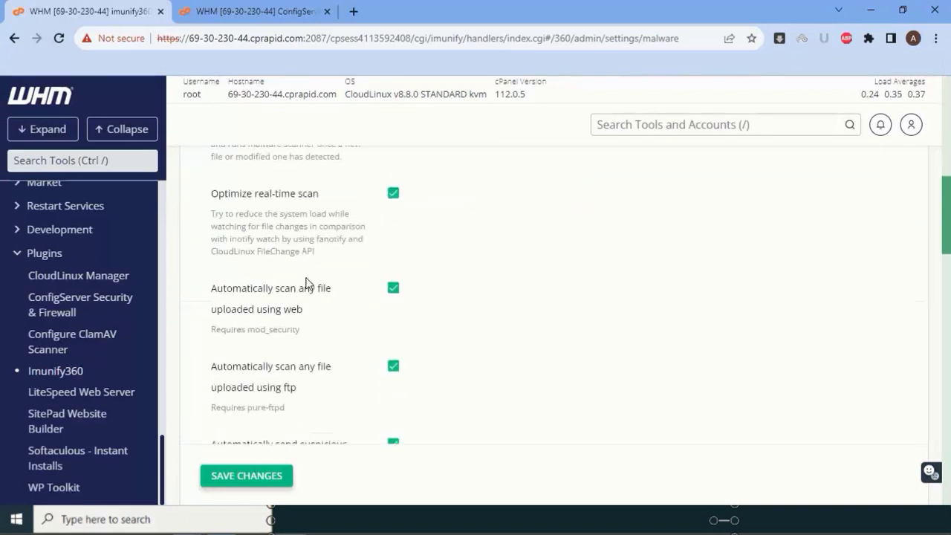
{"action": "scroll", "coordinate": [307, 278], "scroll_direction": "up", "scroll_amount": 5}
{"action": "scroll", "coordinate": [307, 283], "scroll_direction": "up", "scroll_amount": 1}
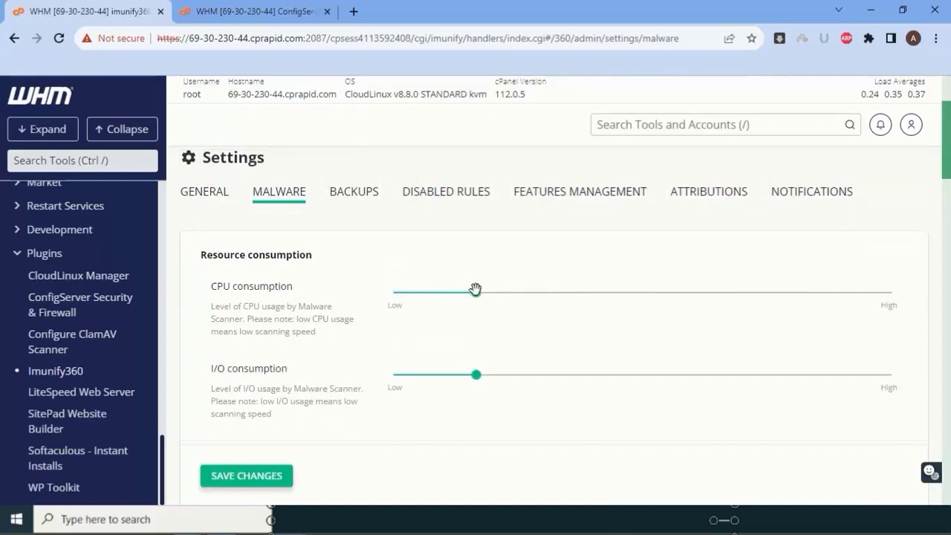
Try the malware scanner's CPU consumption at its lowest level, and return it to its original level.
{"action": "left_click_drag", "start_coordinate": [476, 292], "coordinate": [483, 335]}
{"action": "scroll", "coordinate": [350, 339], "scroll_direction": "down", "scroll_amount": 1}
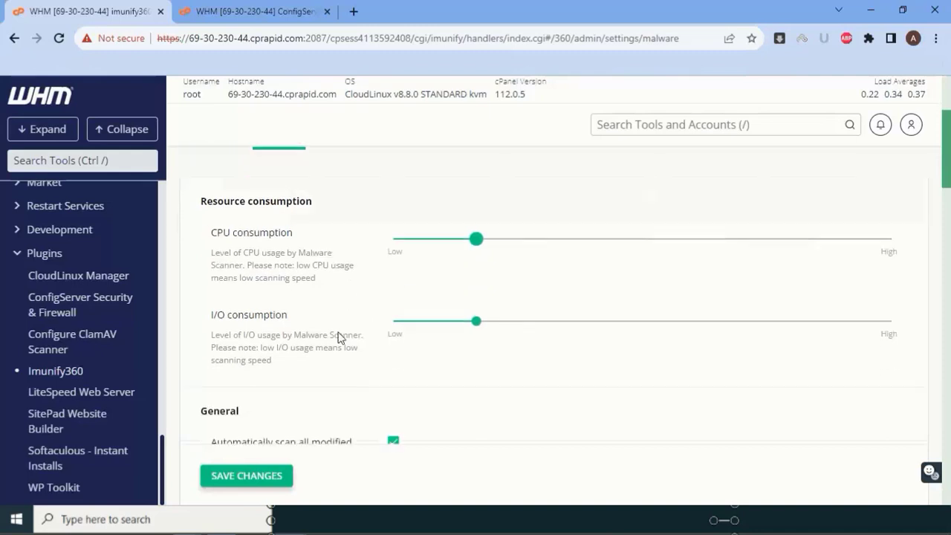
{"action": "scroll", "coordinate": [286, 280], "scroll_direction": "down", "scroll_amount": 3}
{"action": "scroll", "coordinate": [300, 181], "scroll_direction": "up", "scroll_amount": 2}
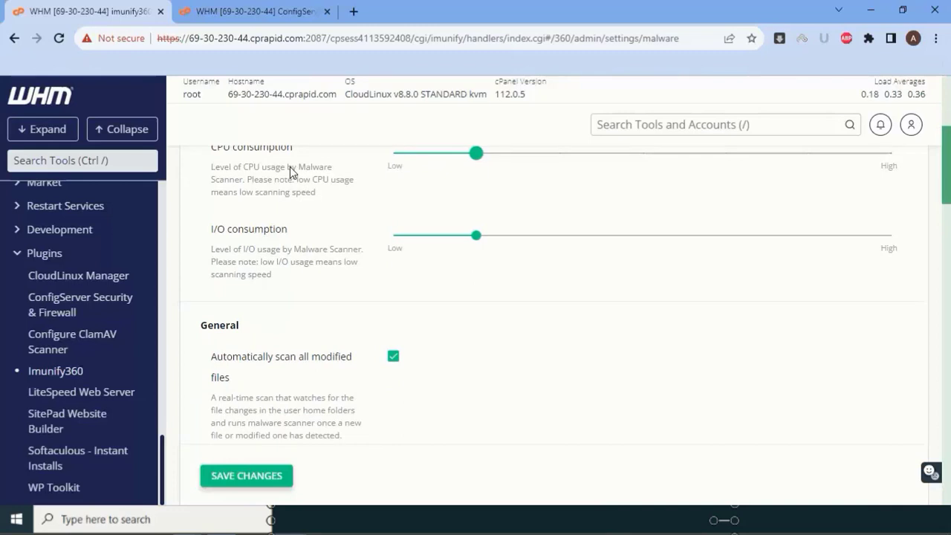
{"action": "scroll", "coordinate": [290, 167], "scroll_direction": "up", "scroll_amount": 2}
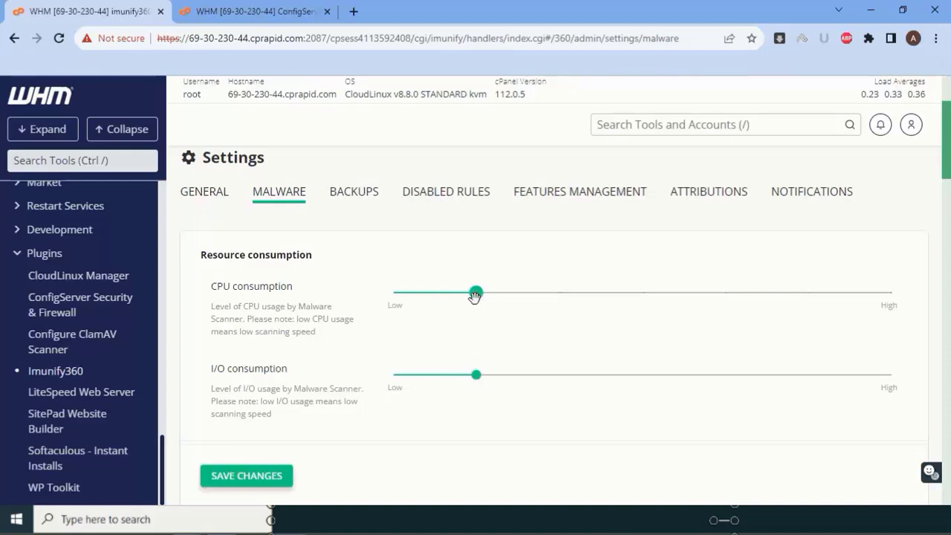
{"action": "left_click_drag", "start_coordinate": [472, 296], "coordinate": [383, 295]}
{"action": "left_click_drag", "start_coordinate": [393, 291], "coordinate": [476, 294]}
Examine the remaining malware settings, covering automatic scans, default action on detect, RapidScan, scan schedule, cleanup and Proactive Defense.
{"action": "scroll", "coordinate": [594, 259], "scroll_direction": "down", "scroll_amount": 5}
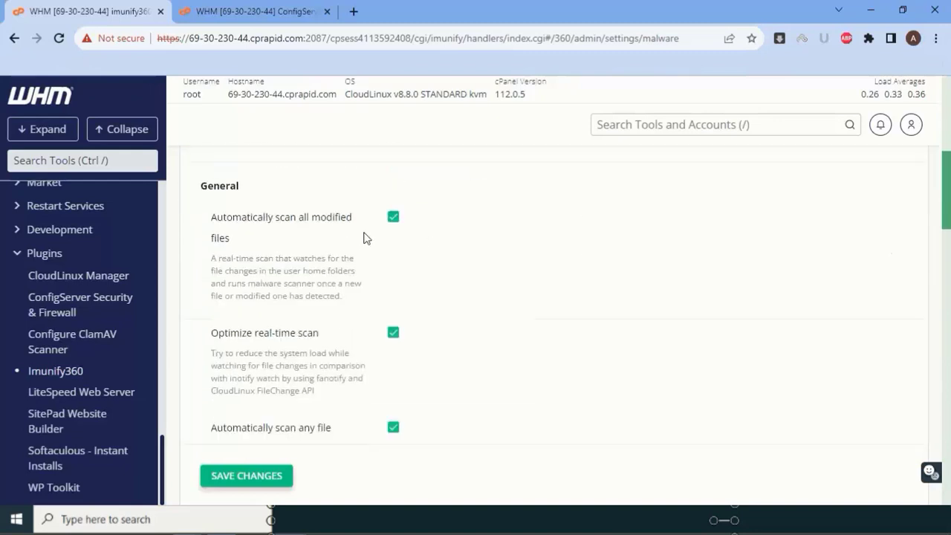
{"action": "scroll", "coordinate": [413, 234], "scroll_direction": "down", "scroll_amount": 7}
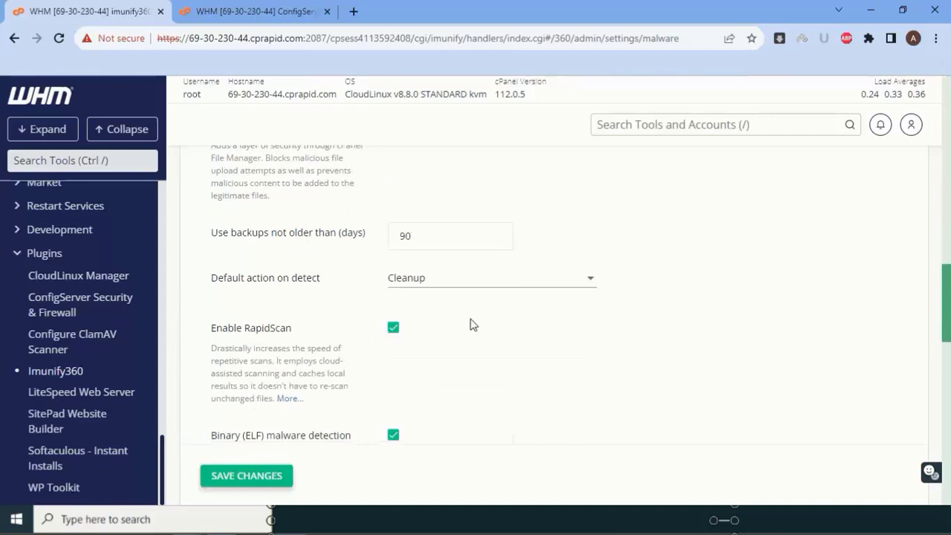
{"action": "scroll", "coordinate": [469, 323], "scroll_direction": "down", "scroll_amount": 8}
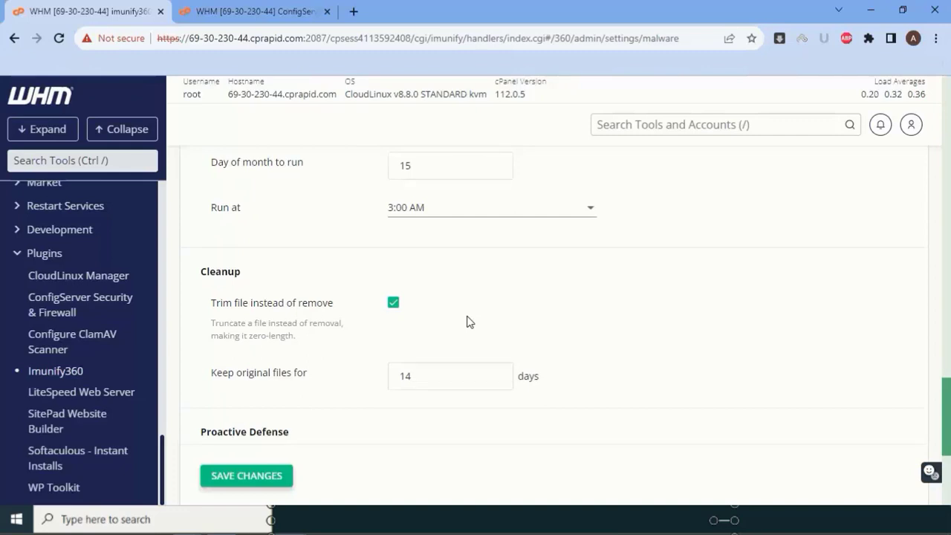
{"action": "scroll", "coordinate": [469, 321], "scroll_direction": "down", "scroll_amount": 4}
{"action": "scroll", "coordinate": [458, 325], "scroll_direction": "up", "scroll_amount": 7}
{"action": "scroll", "coordinate": [458, 325], "scroll_direction": "up", "scroll_amount": 10}
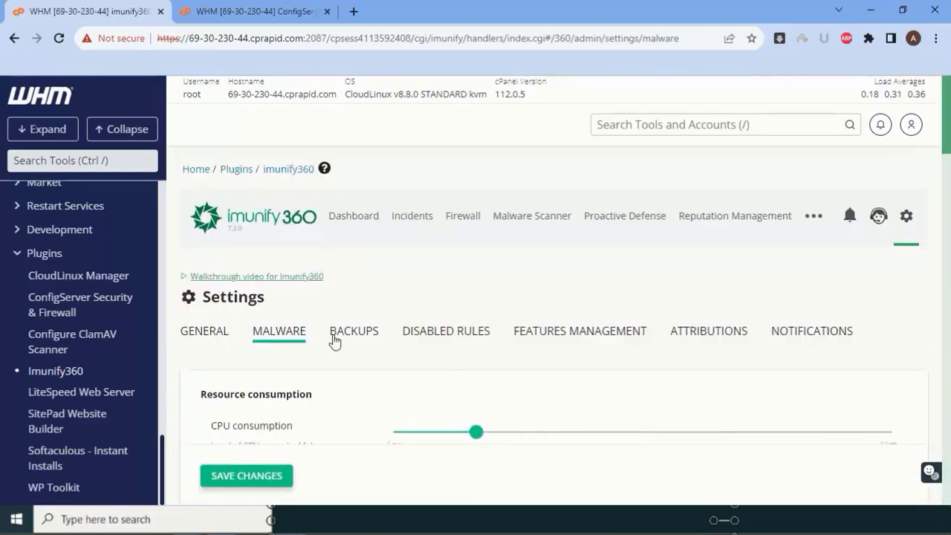
View the Backups settings, including the backup provider choice, and try to open the Disabled Rules settings.
{"action": "left_click", "coordinate": [332, 338]}
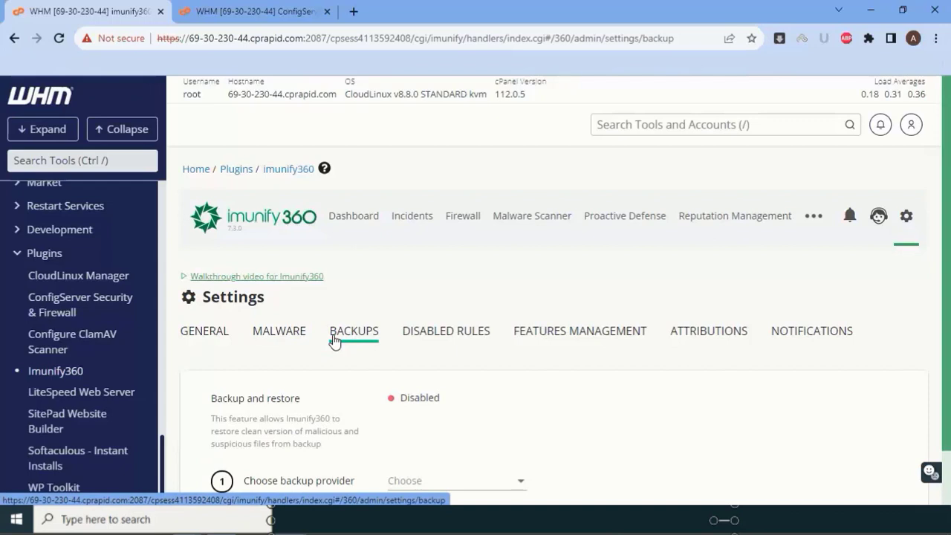
{"action": "scroll", "coordinate": [333, 345], "scroll_direction": "down", "scroll_amount": 1}
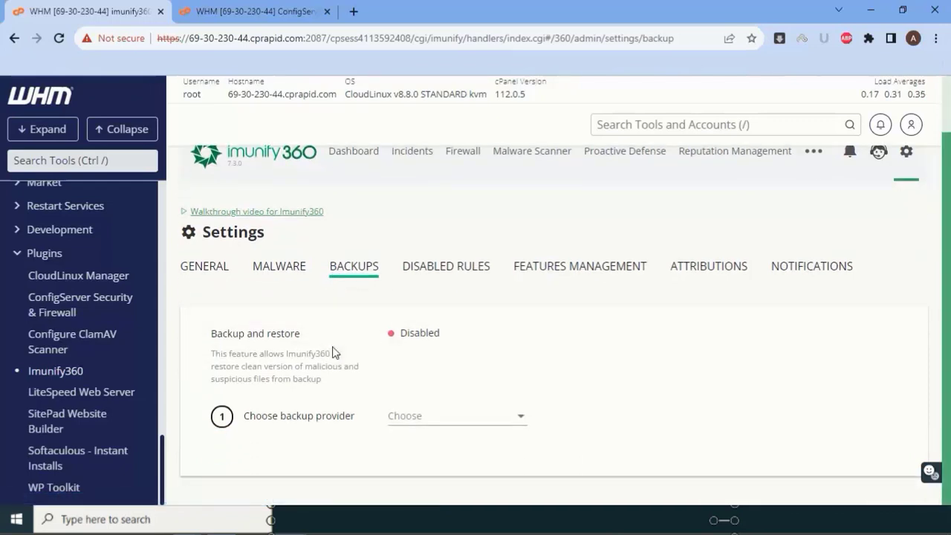
{"action": "left_click", "coordinate": [453, 263]}
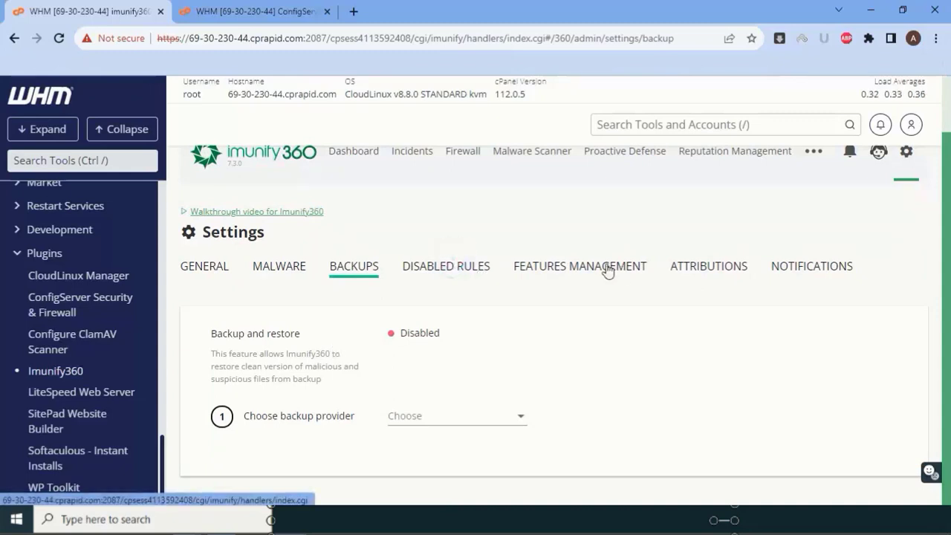
{"action": "scroll", "coordinate": [798, 287], "scroll_direction": "up", "scroll_amount": 1}
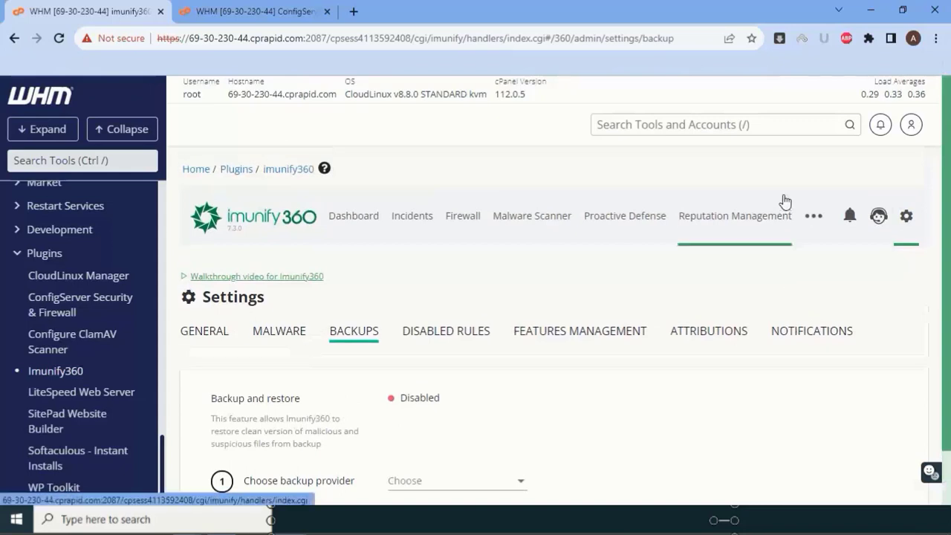